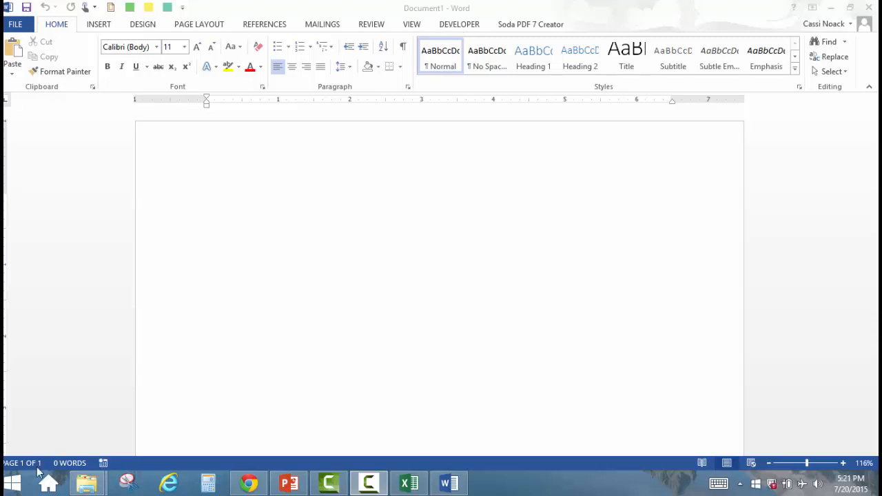
Make sure the Developer tab is enabled in the ribbon customization options and accept the settings.
click(17, 28)
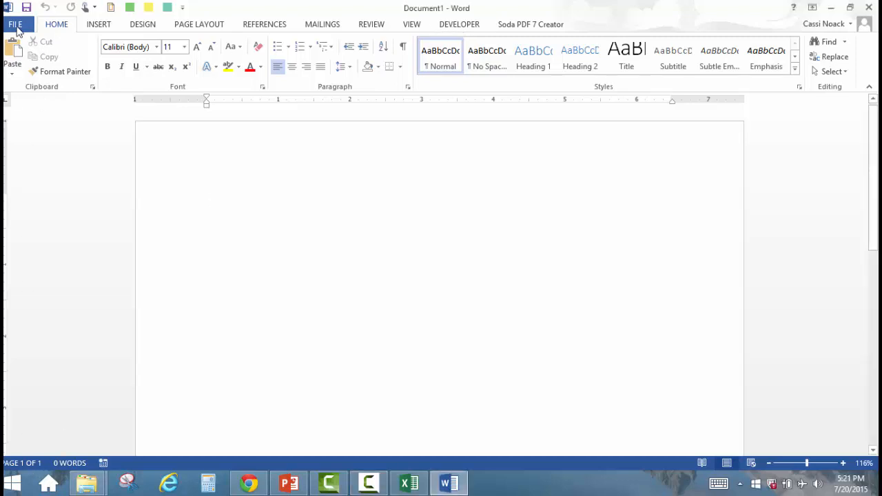
click(17, 28)
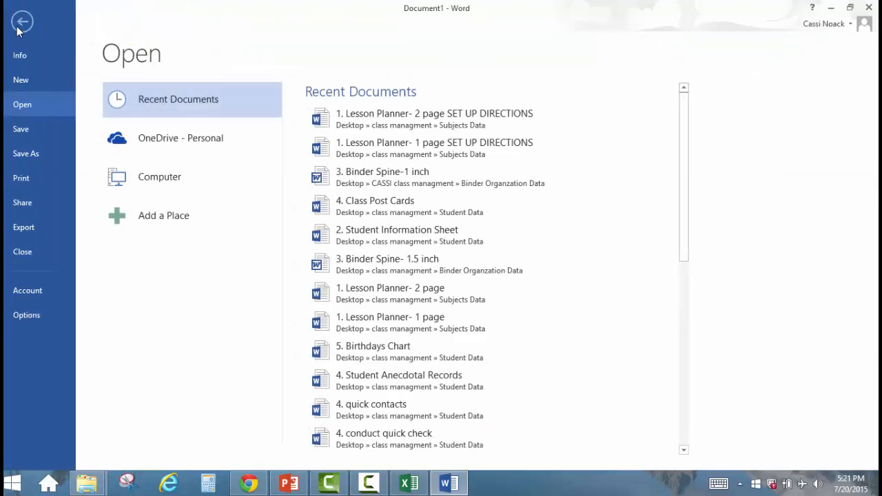
click(28, 315)
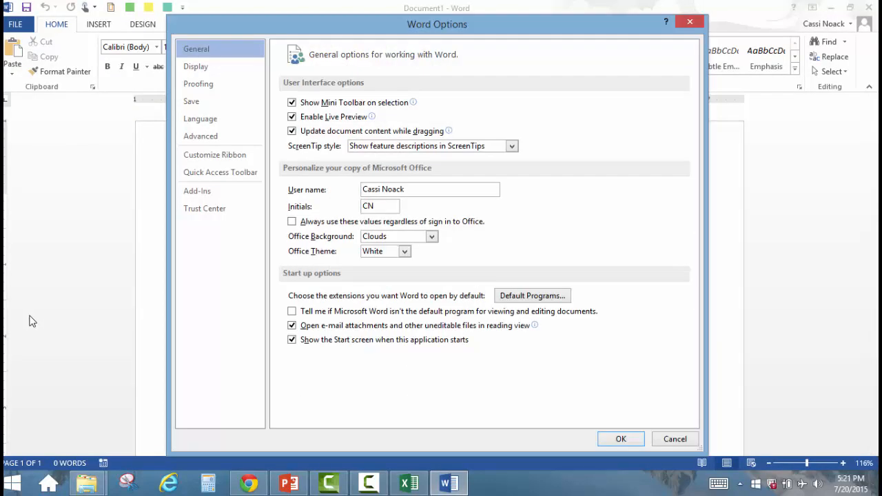
click(217, 159)
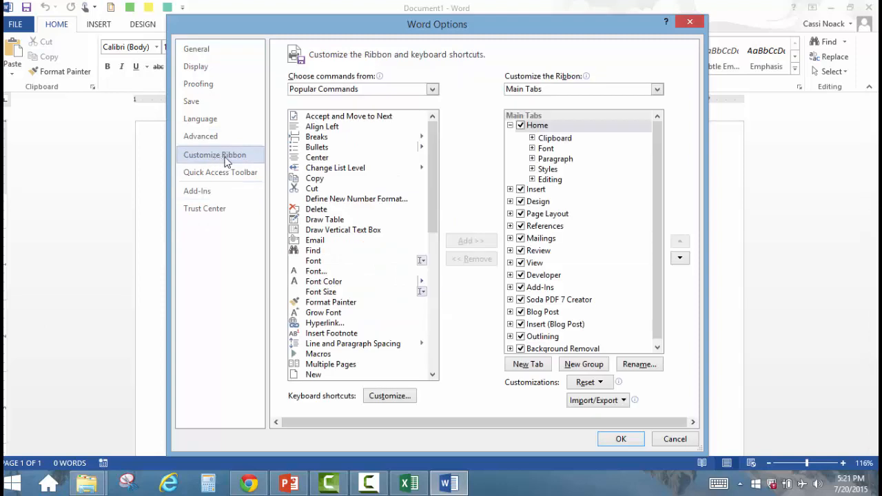
click(520, 276)
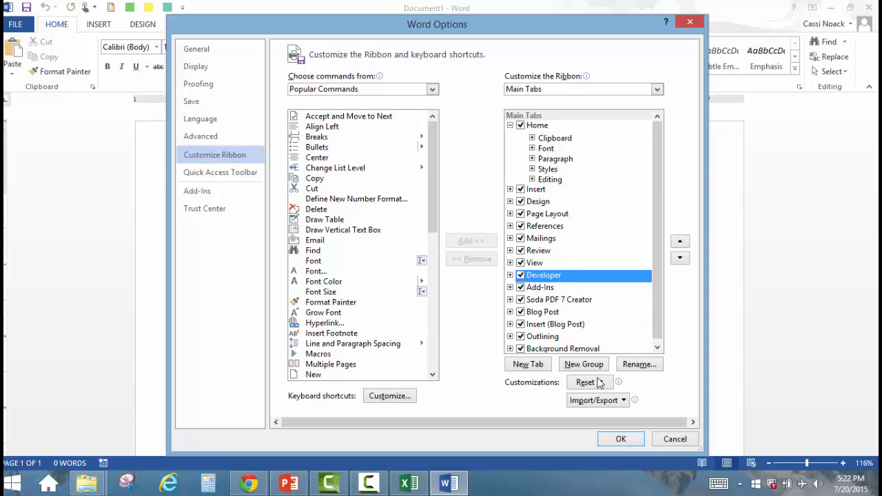
click(616, 439)
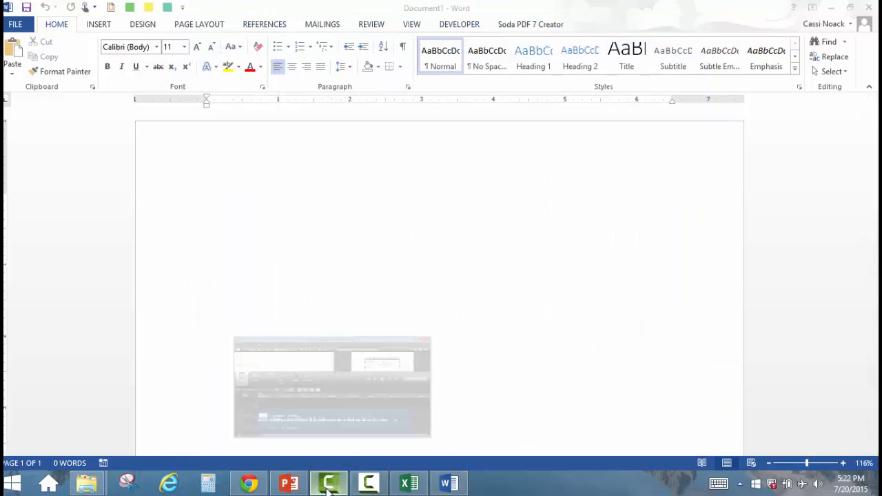
Open the "2. Student Information Sheet" document from the Student Data folder and look over its layout.
click(363, 487)
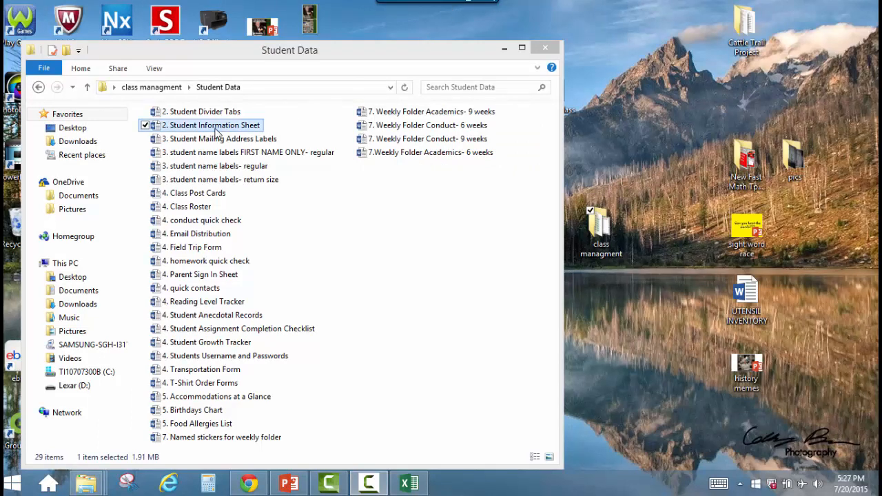
double_click(191, 131)
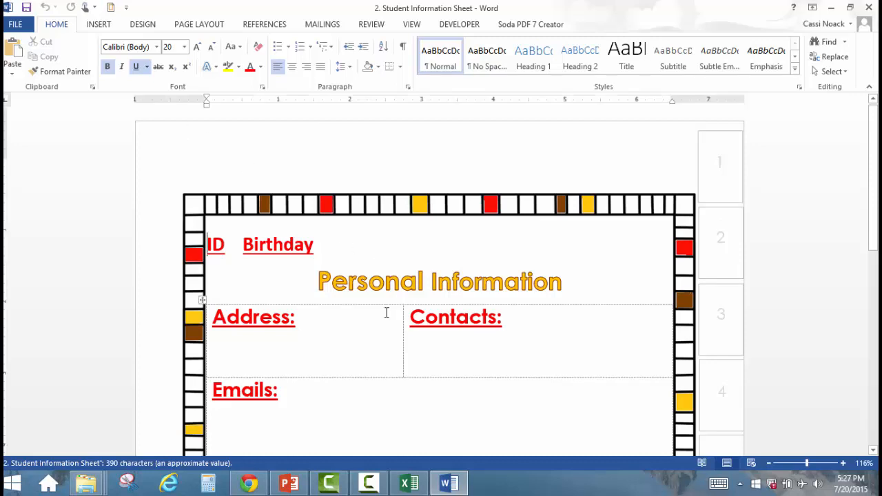
scroll(387, 311, down, 3)
scroll(387, 310, up, 3)
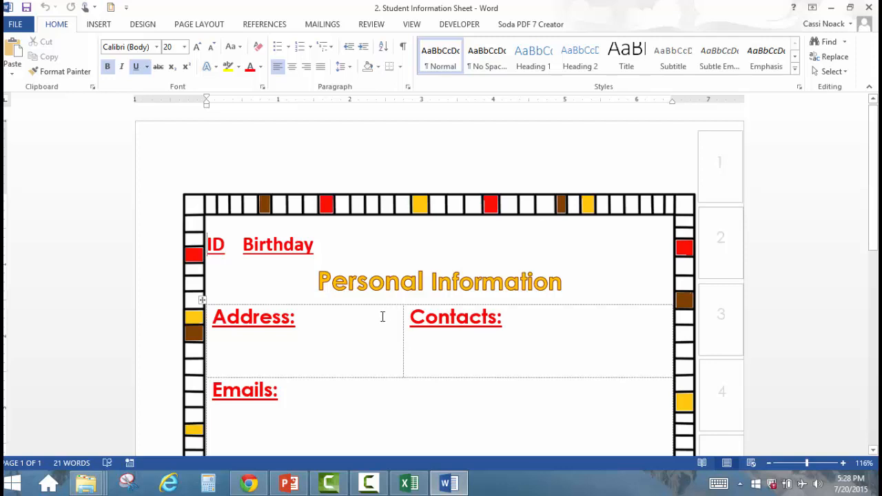
Start setting up a new macro recording assigned to a button, adding Normal.NewMacros.Macro1 to the Quick Access Toolbar.
click(448, 26)
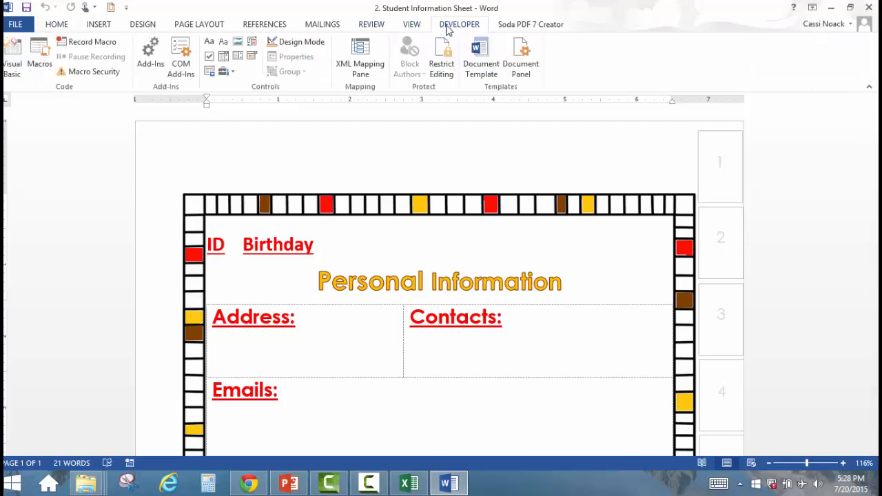
click(92, 42)
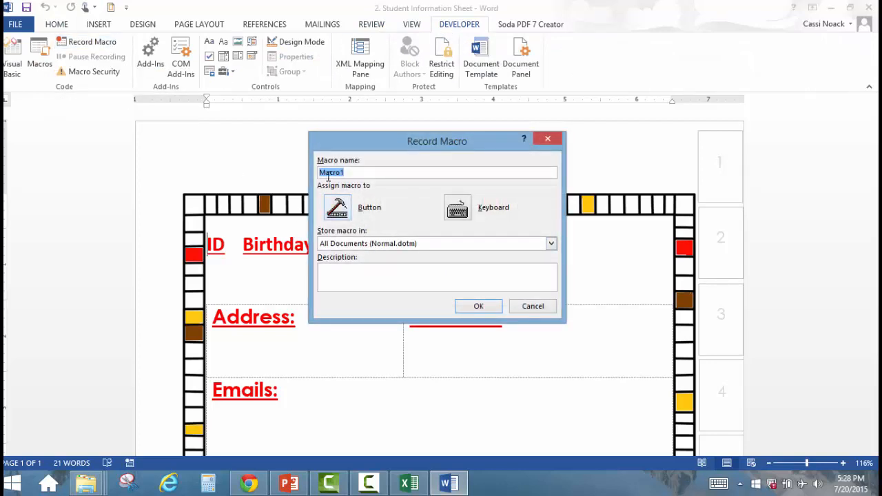
click(337, 208)
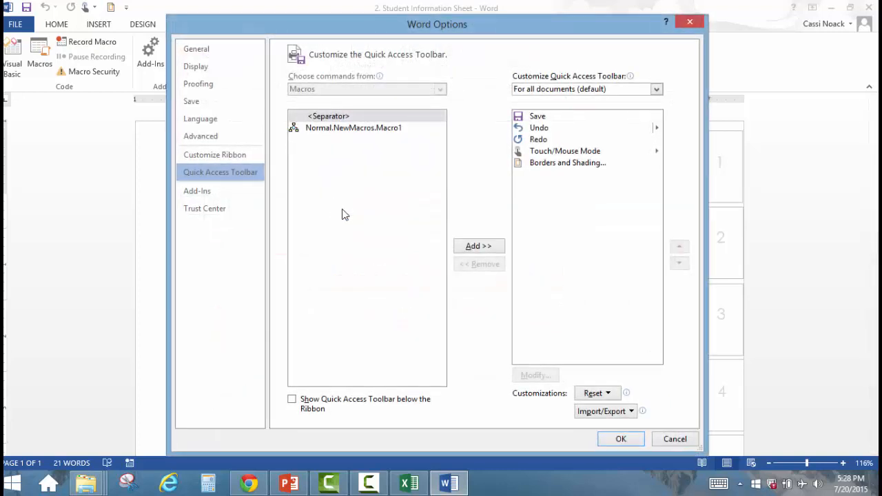
click(341, 130)
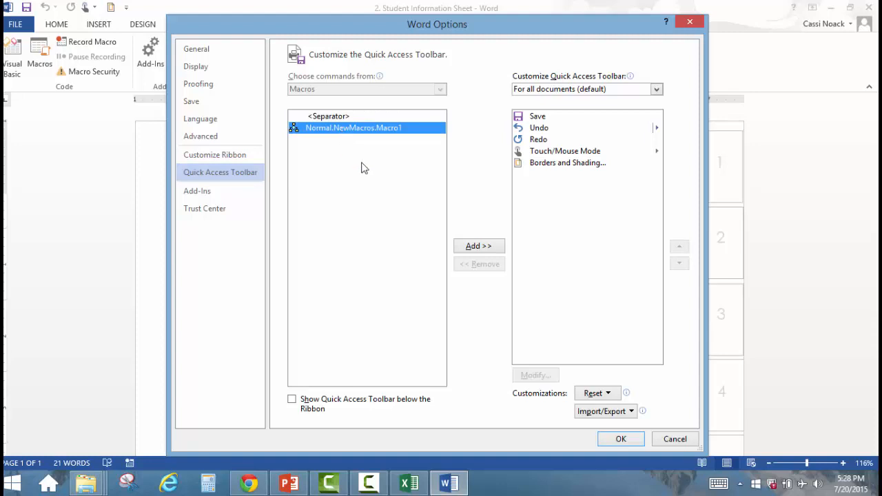
click(482, 248)
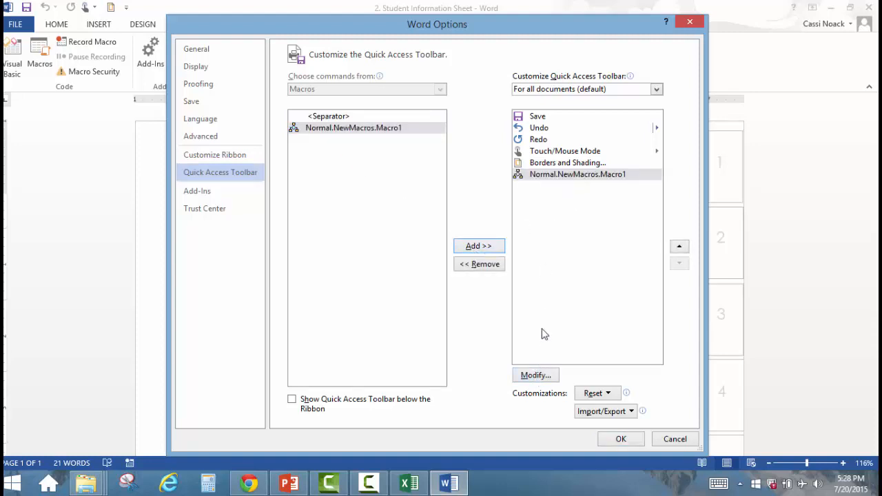
Give the macro button the display name "Student Data Merge" and a green square symbol, and begin recording.
click(529, 375)
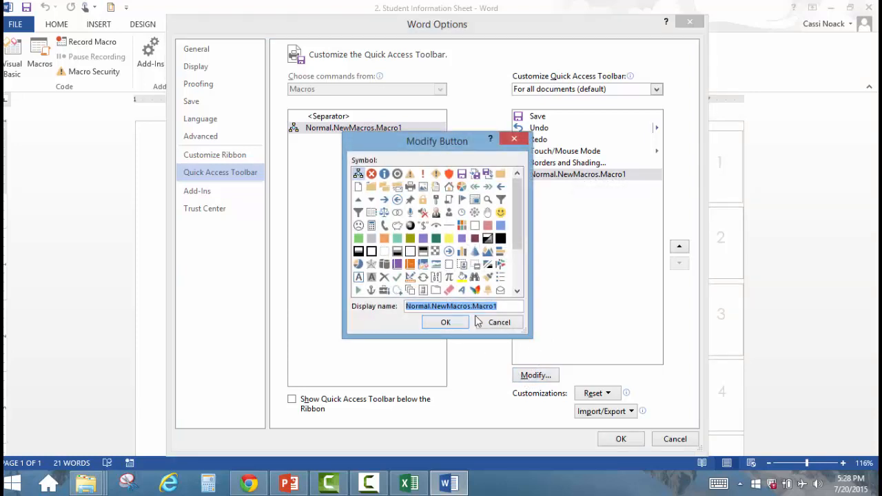
text(Student Data Merge)
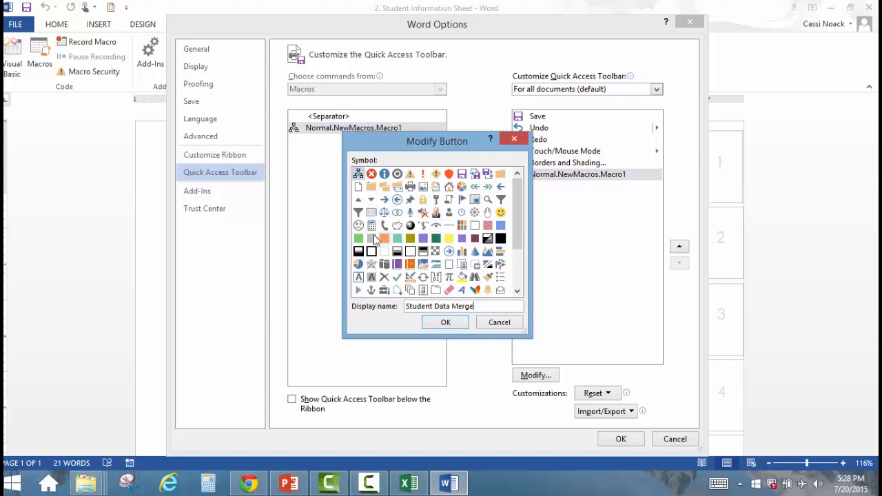
click(359, 238)
click(451, 325)
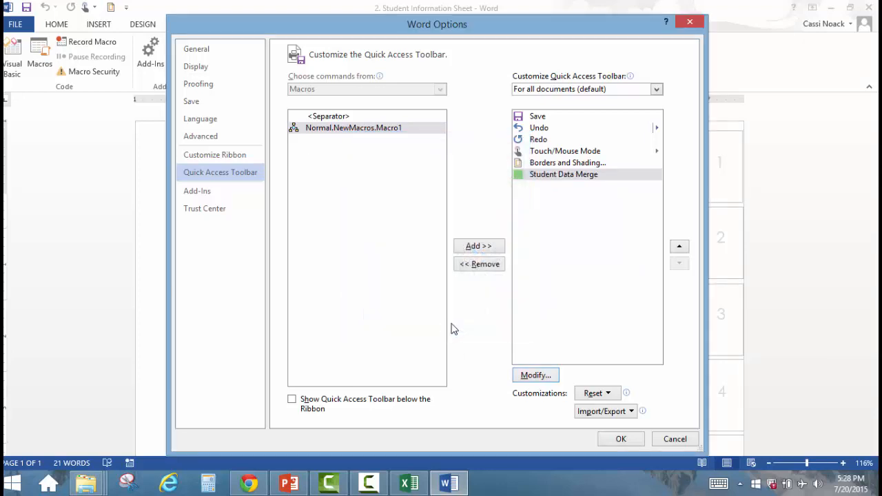
click(620, 440)
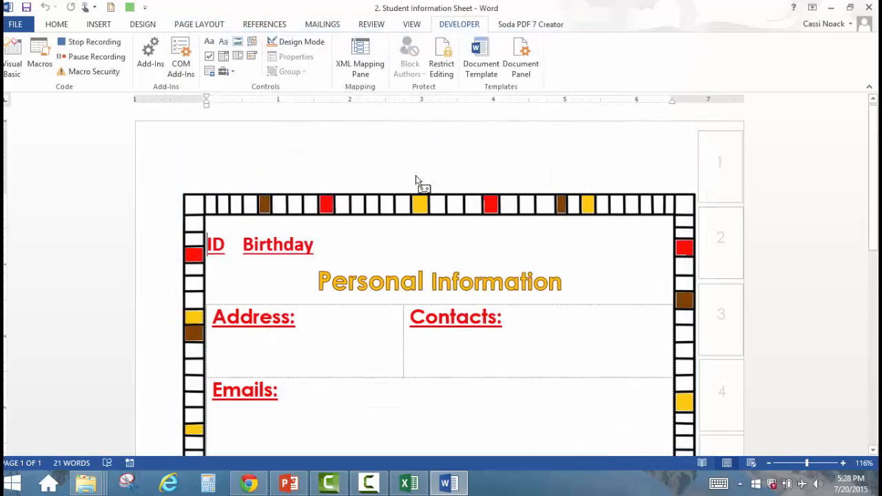
Use the Students$ table of "1. Class Data" in the desktop's class managment folder as the existing mail merge recipient list.
click(323, 26)
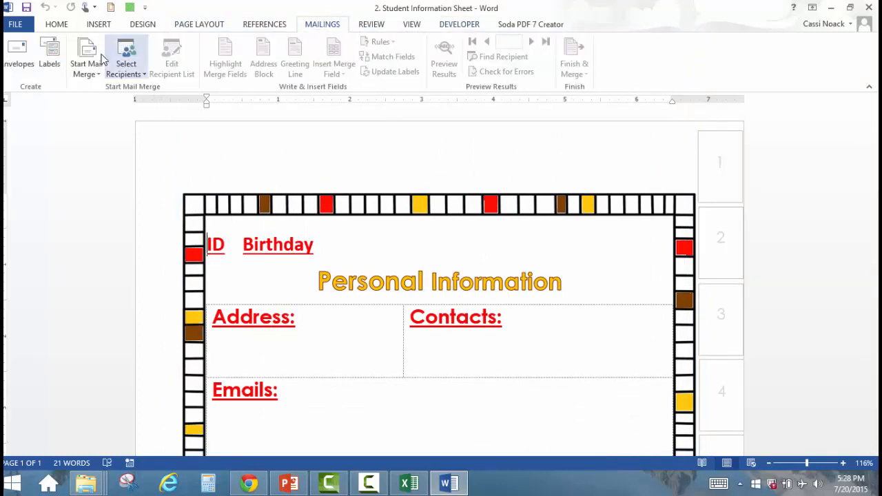
click(126, 74)
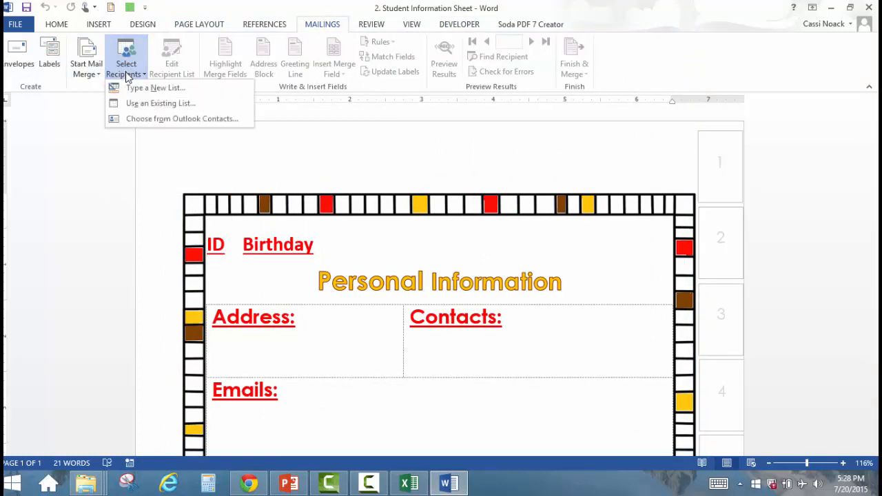
click(130, 105)
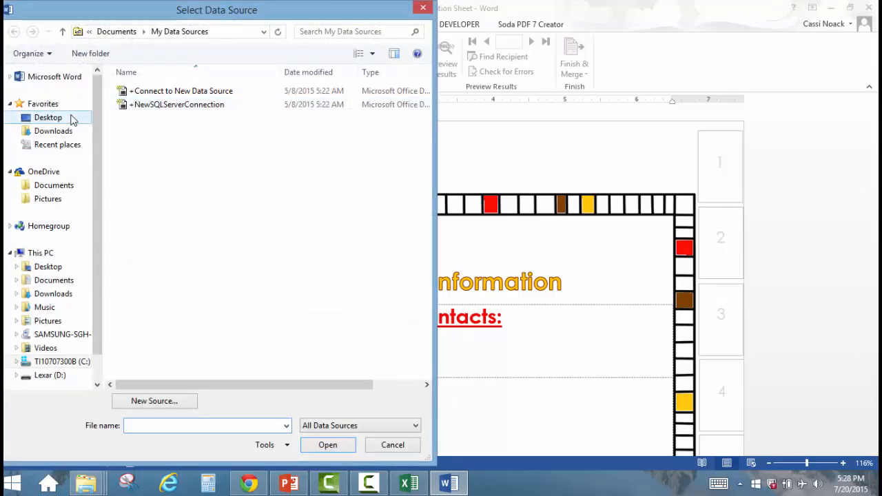
click(72, 120)
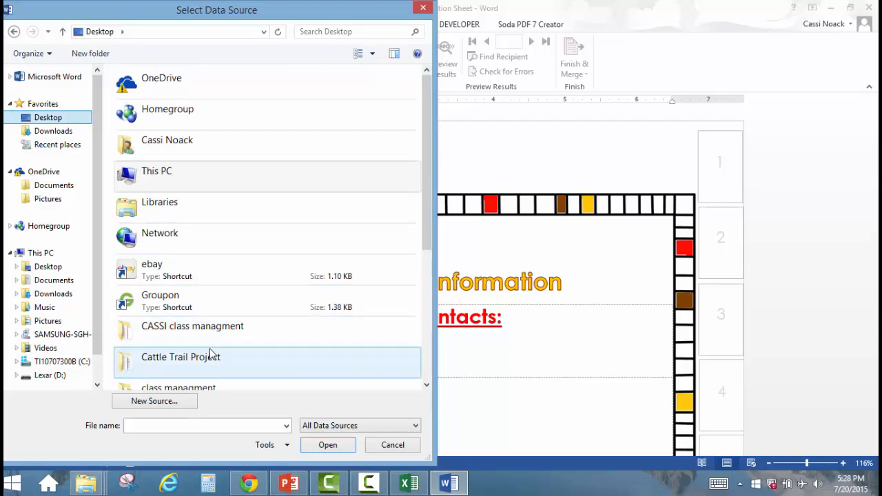
double_click(209, 387)
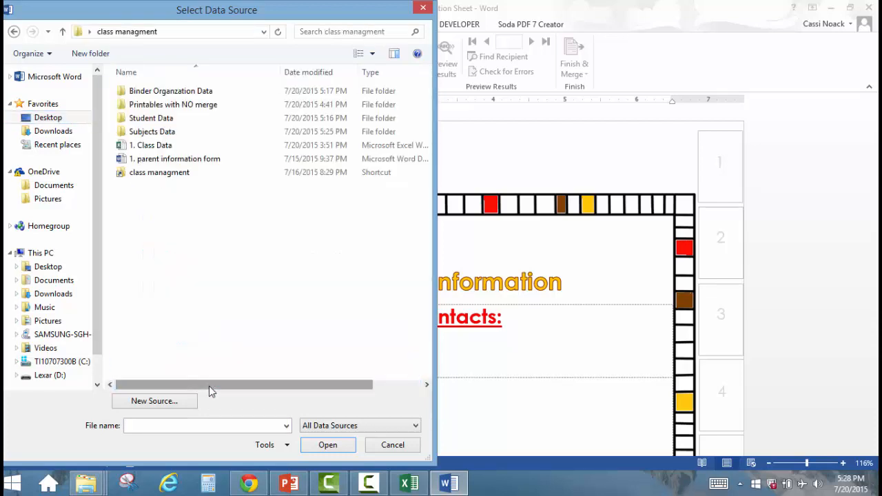
click(151, 146)
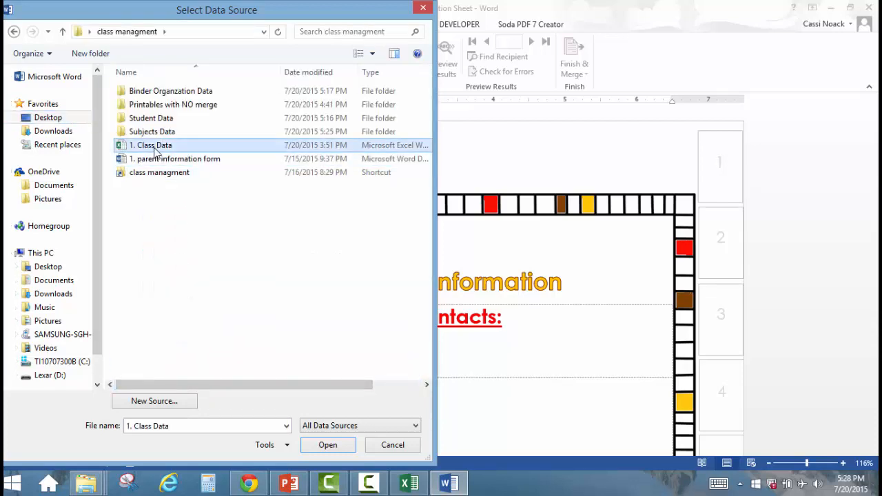
double_click(152, 146)
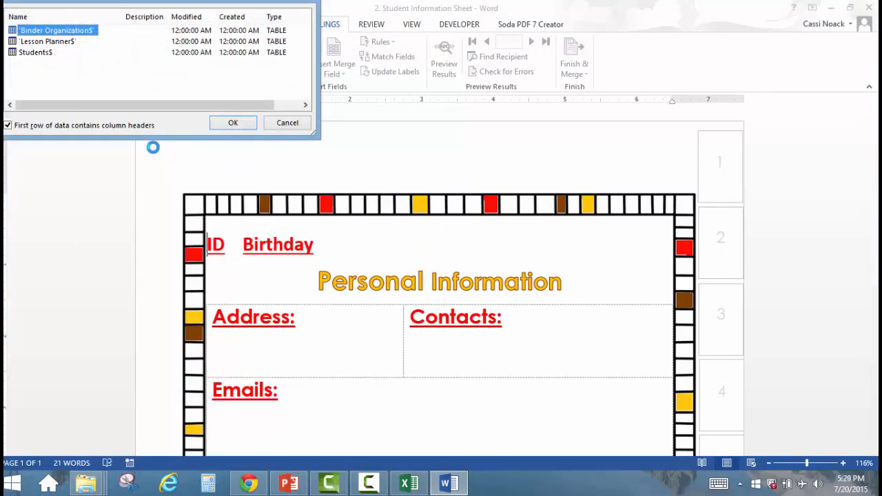
click(35, 54)
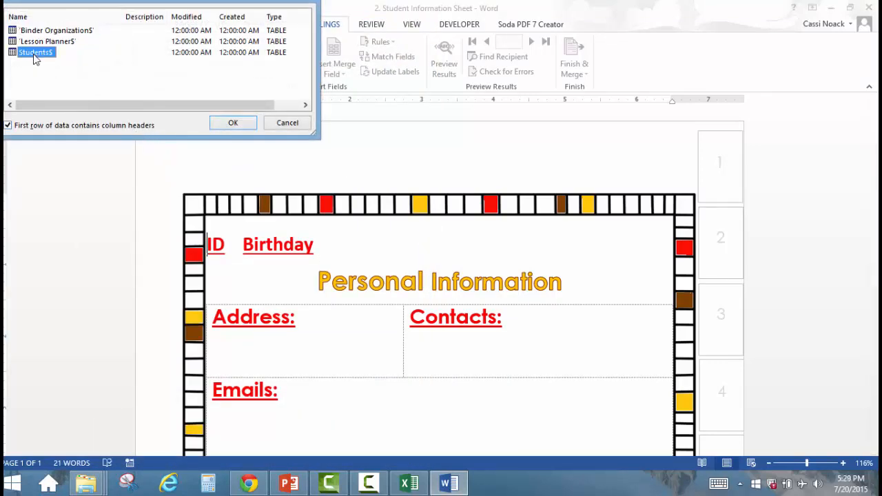
click(231, 124)
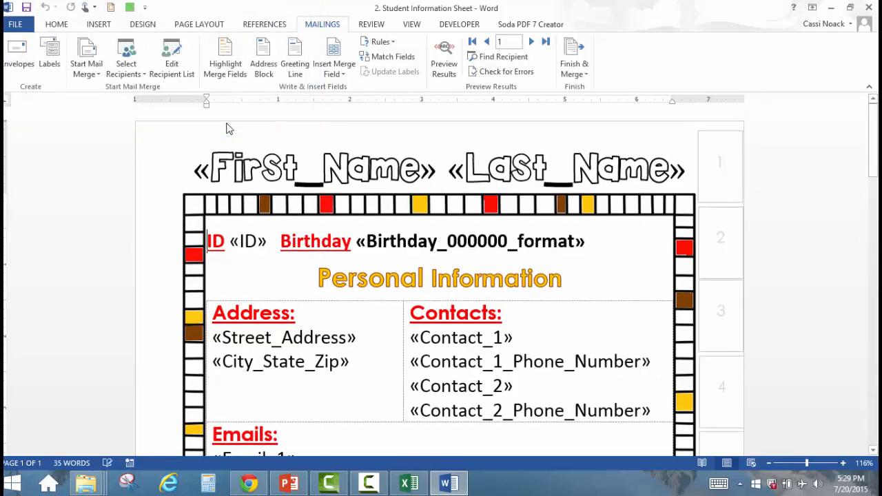
Preview the mail merge results and stop the macro recording.
click(445, 66)
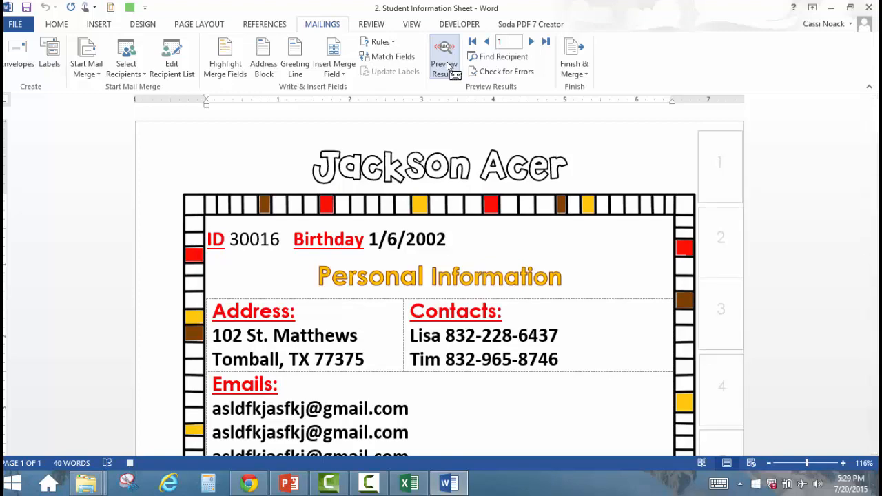
click(455, 24)
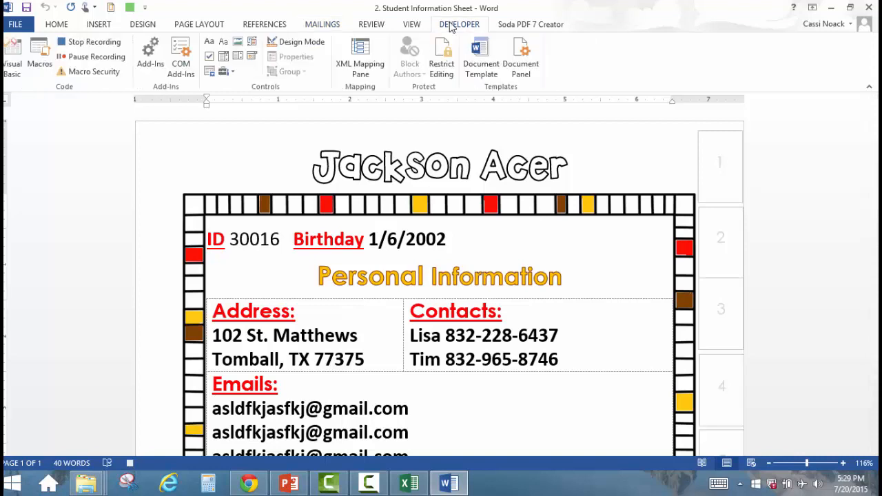
click(96, 42)
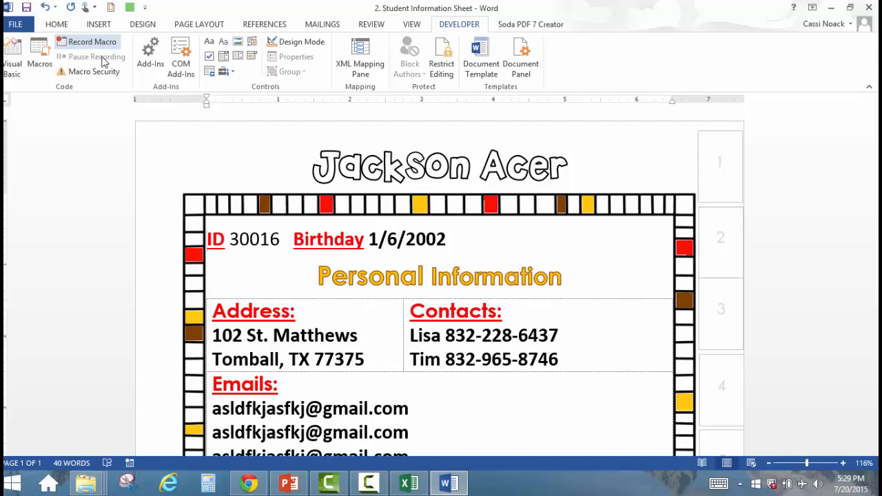
Close the Student Information Sheet without saving the changes.
click(131, 8)
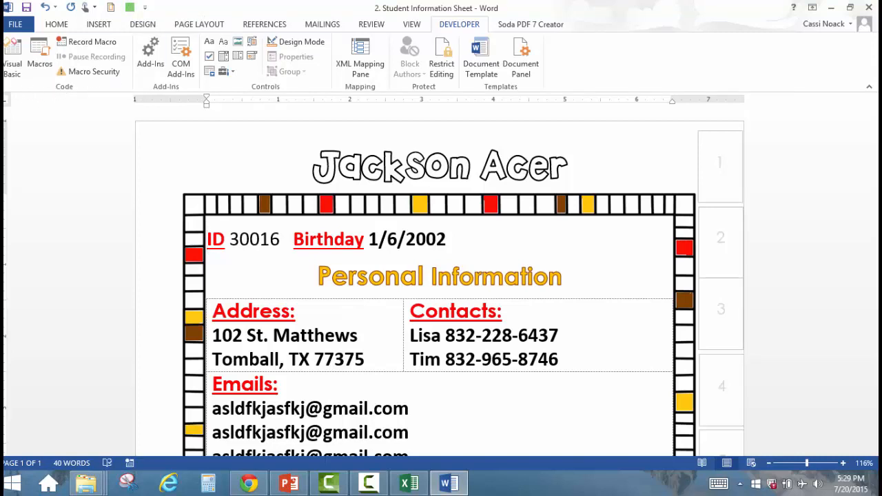
click(869, 8)
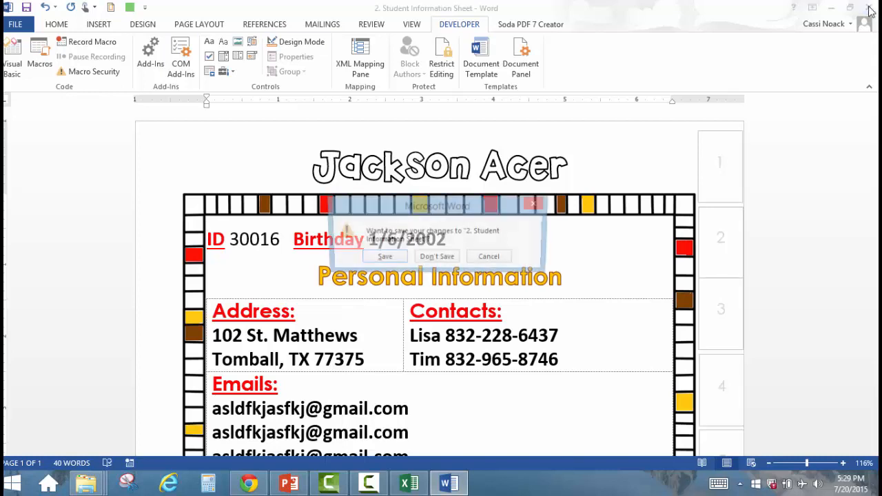
click(434, 258)
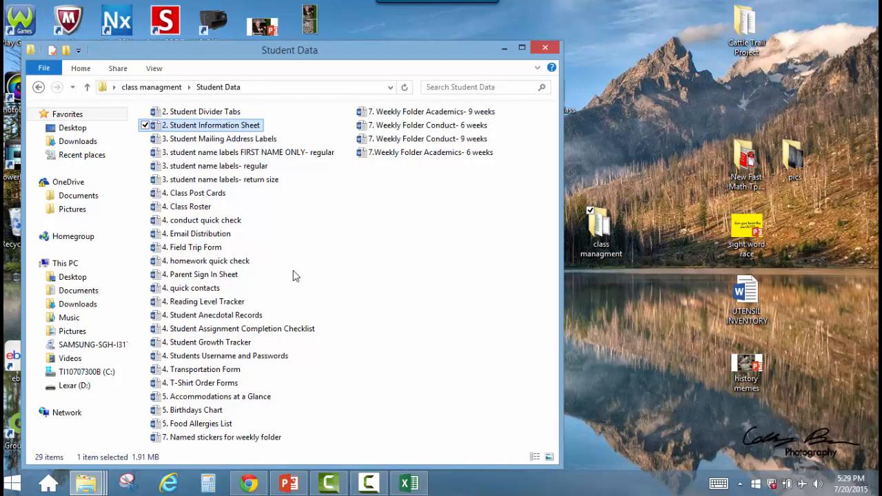
Reopen "2. Student Information Sheet" and run the Student Data Merge macro on it.
double_click(213, 129)
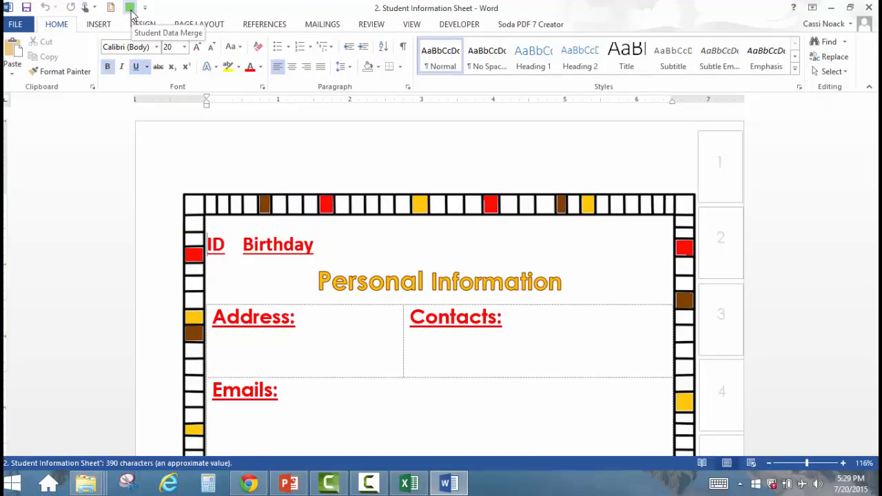
click(129, 8)
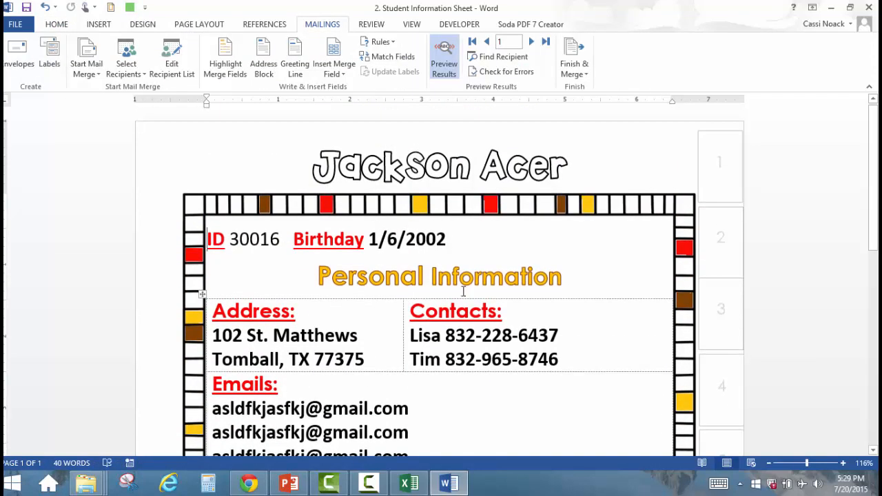
Close the Student Information Sheet without saving and run the Student Data Merge macro on "7.Weekly Folder Academics- 6 weeks".
click(868, 7)
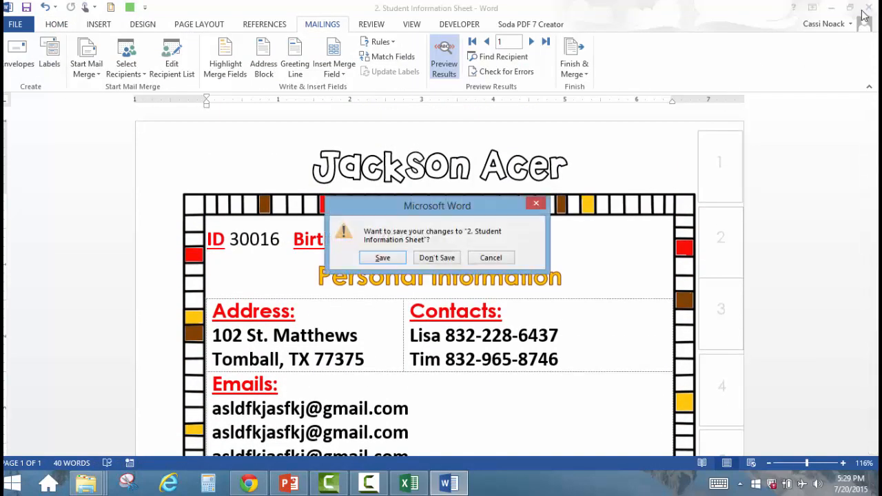
click(436, 257)
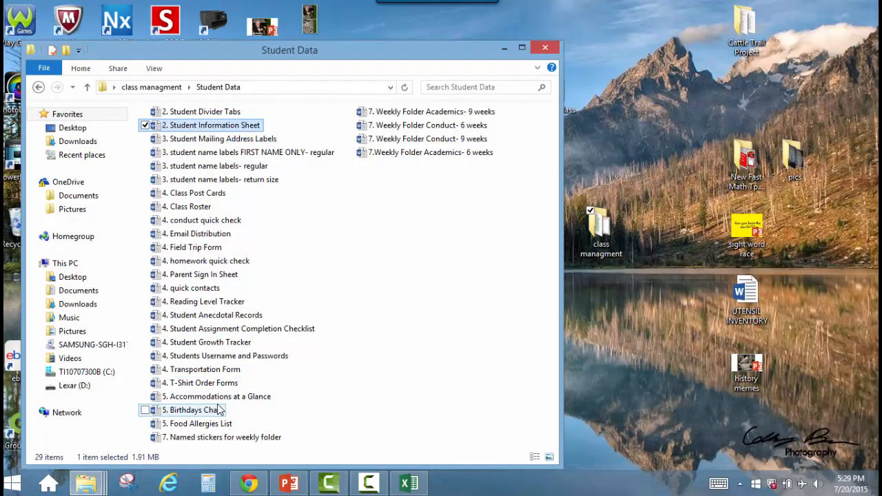
double_click(439, 154)
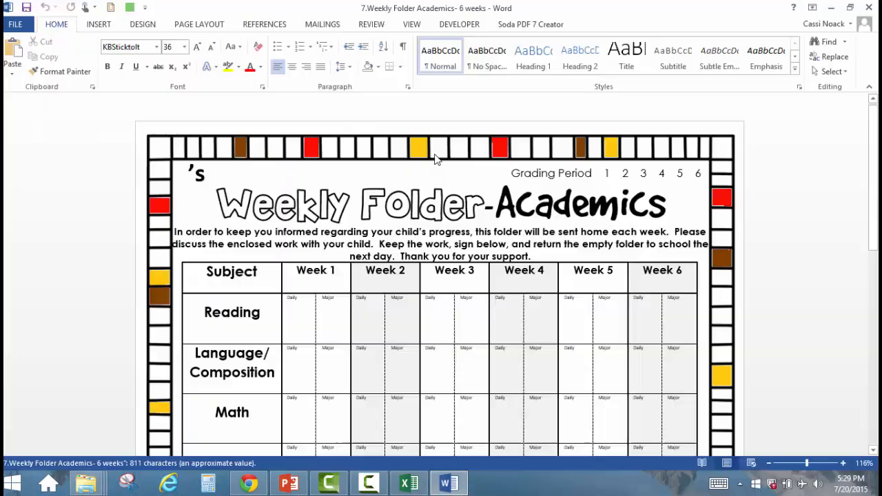
click(130, 7)
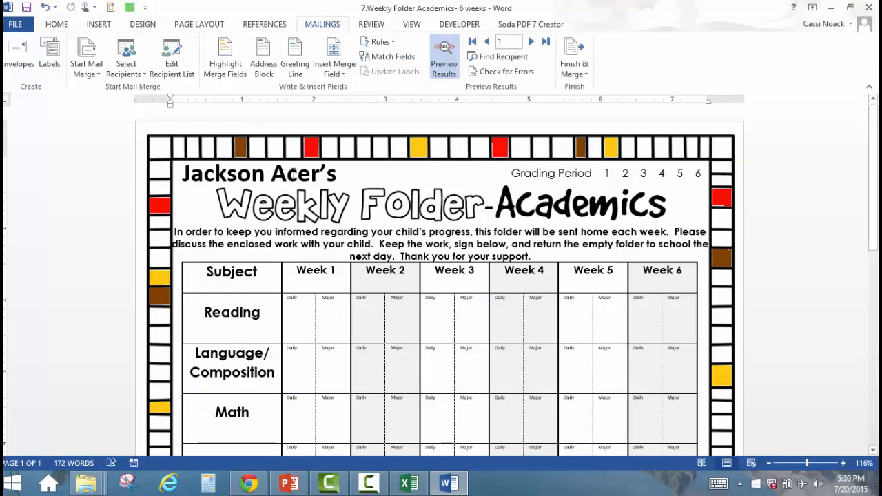
Close the weekly folder document without saving and open "1. Lesson Planner- 1 page" from the class managment folder's Subjects Data subfolder.
click(868, 6)
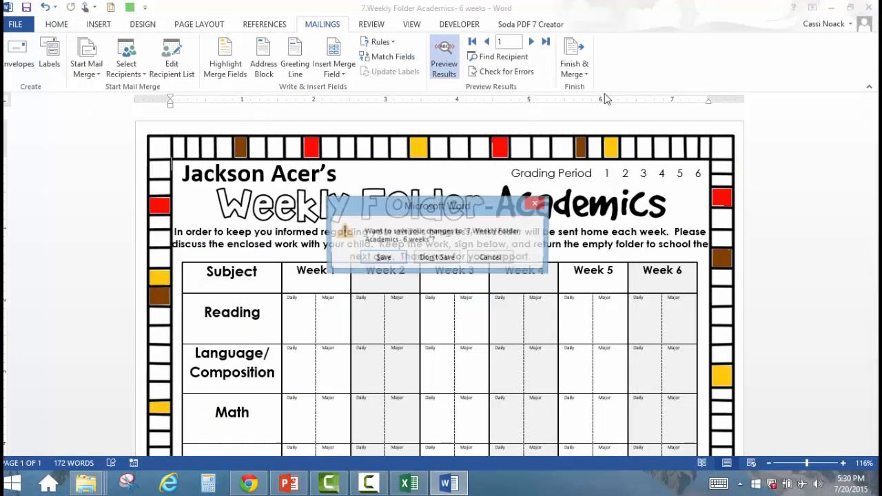
click(446, 258)
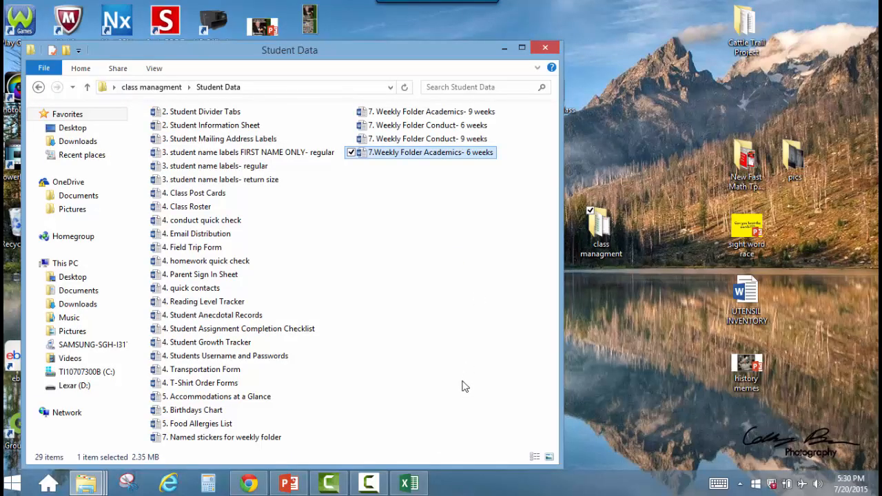
click(151, 88)
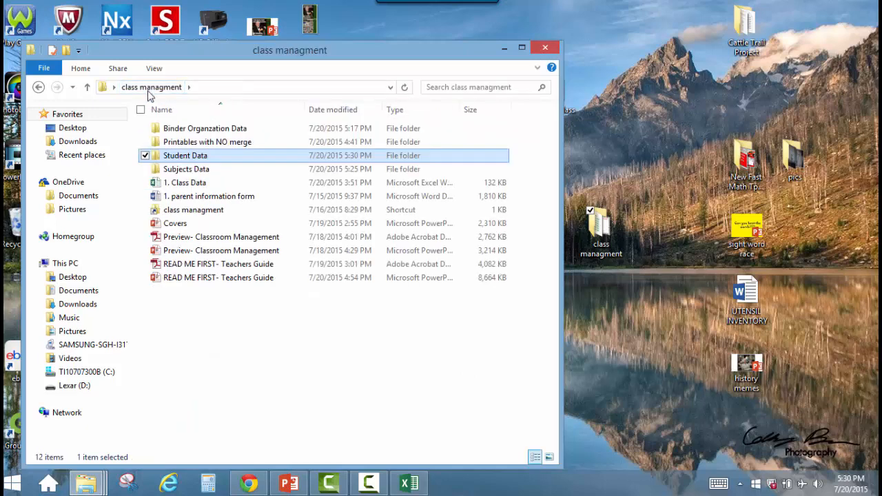
double_click(174, 170)
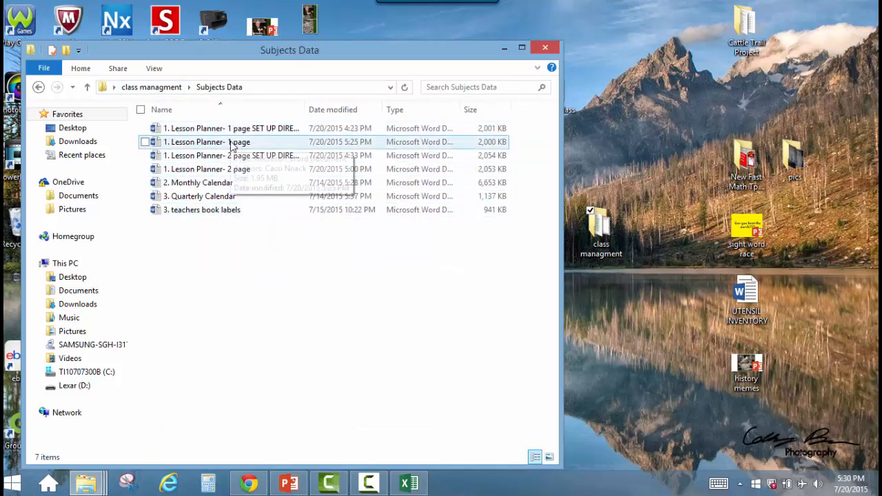
double_click(233, 142)
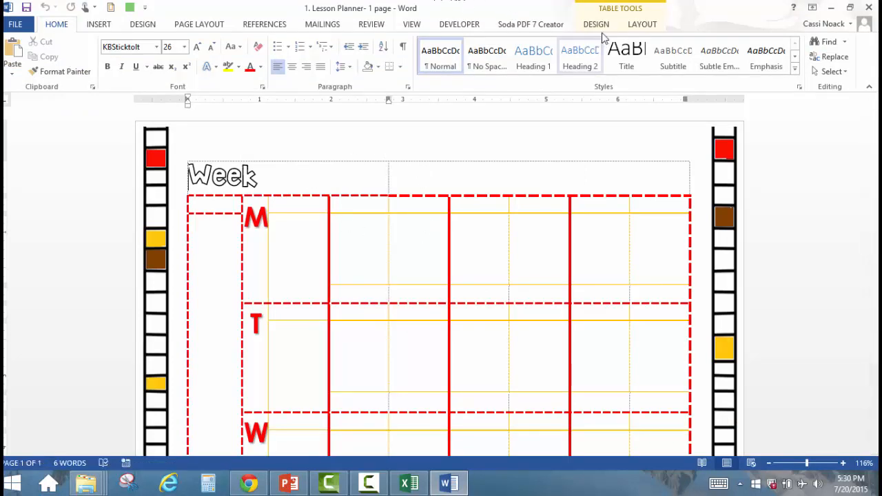
Set up a new macro recording assigned to a button and add Normal.NewMacros.Macro2 to the Quick Access Toolbar.
click(444, 27)
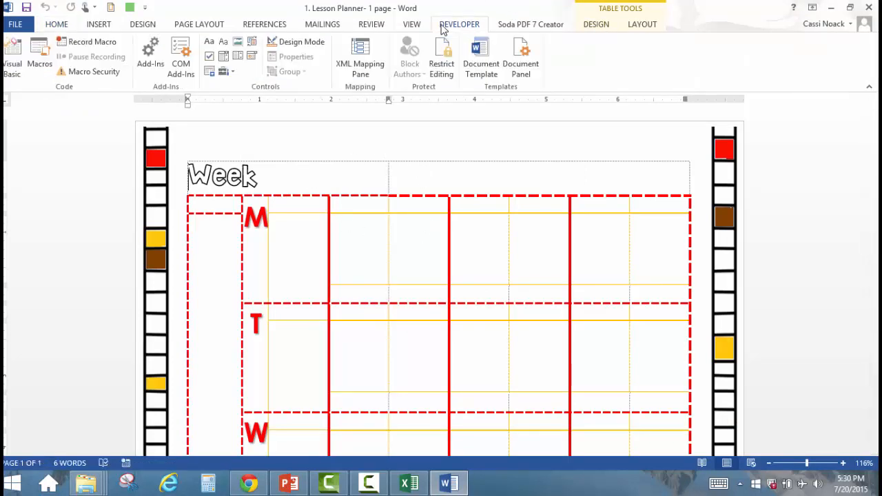
click(91, 42)
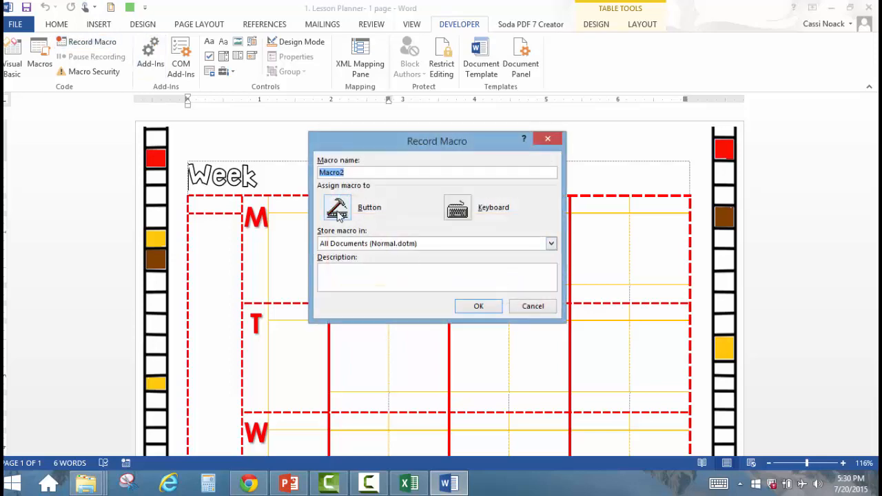
click(337, 209)
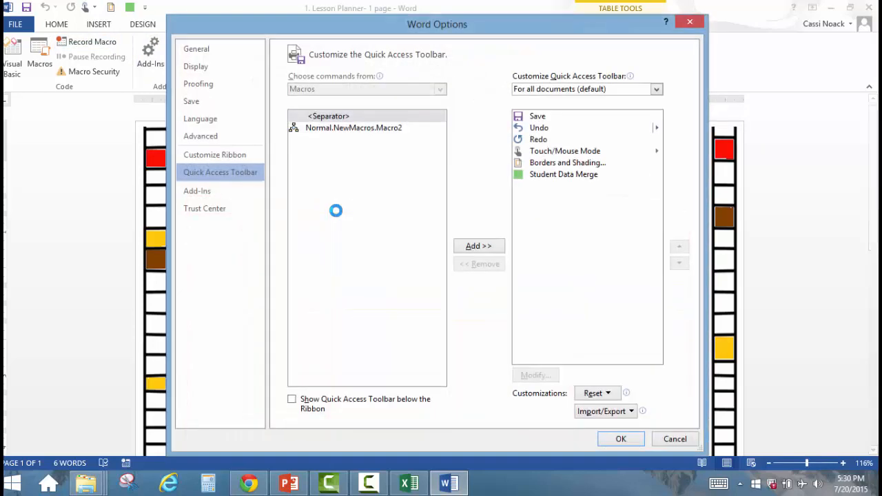
click(335, 131)
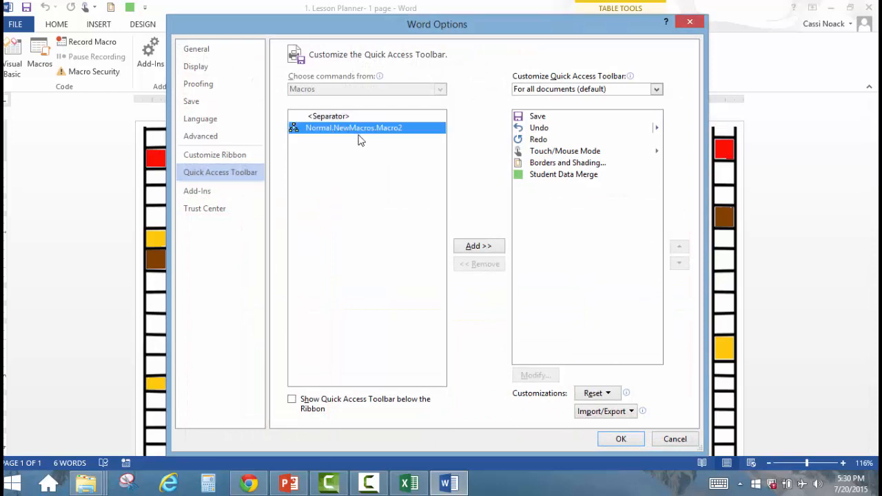
click(486, 247)
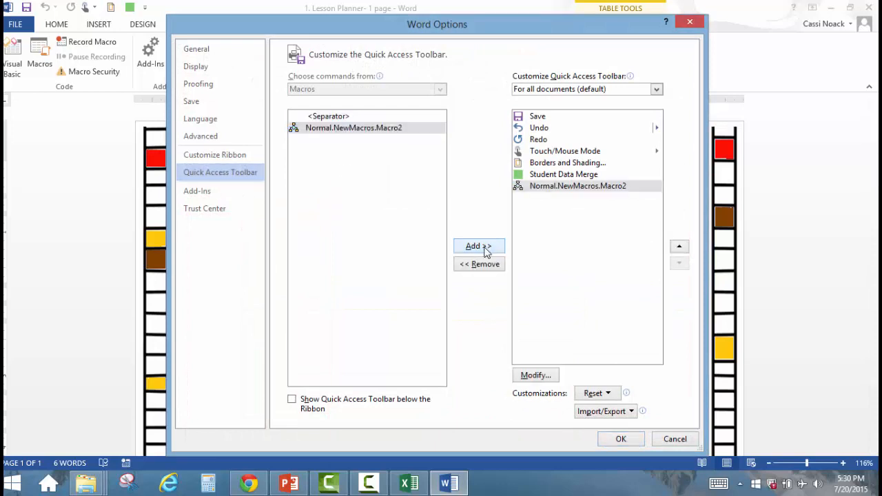
Name the new macro button "Lesson Planner Merge", give it the gray square symbol, and start the recording.
click(528, 377)
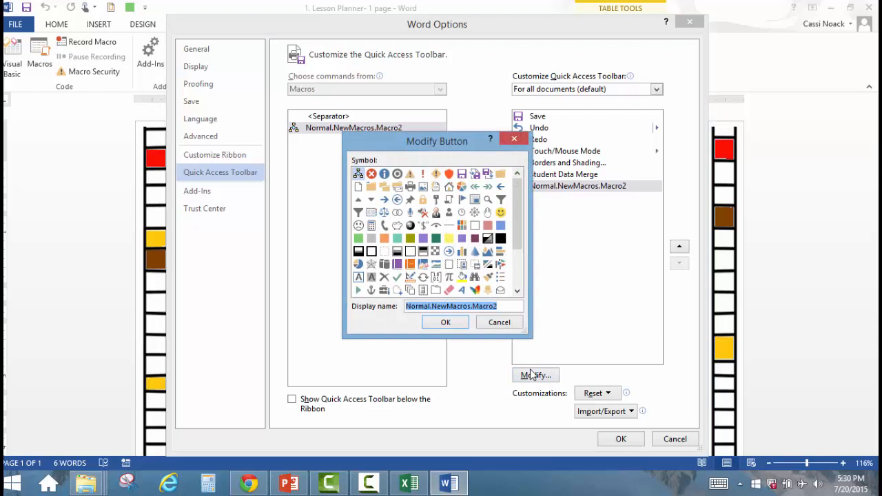
text(Lesson Planner Merge)
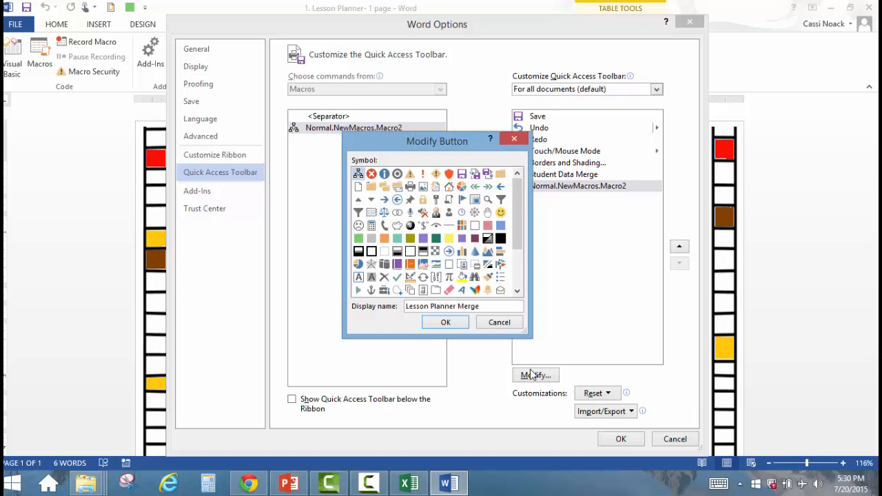
click(372, 238)
click(444, 323)
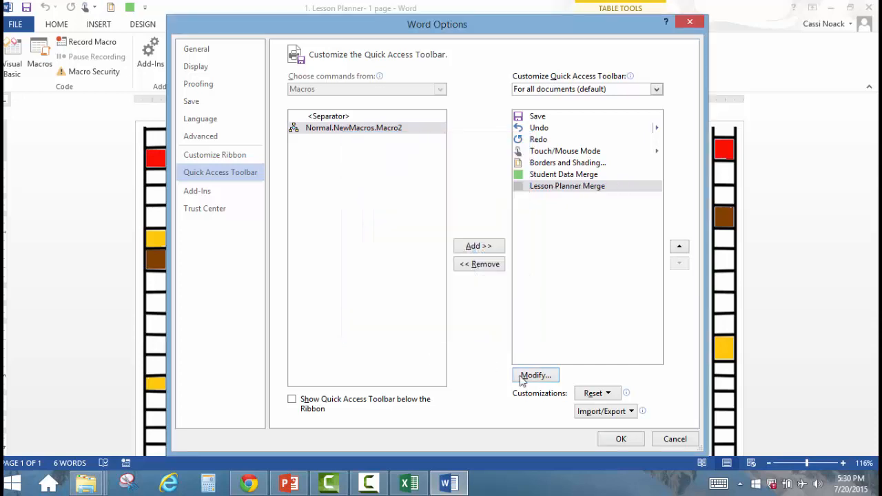
click(618, 439)
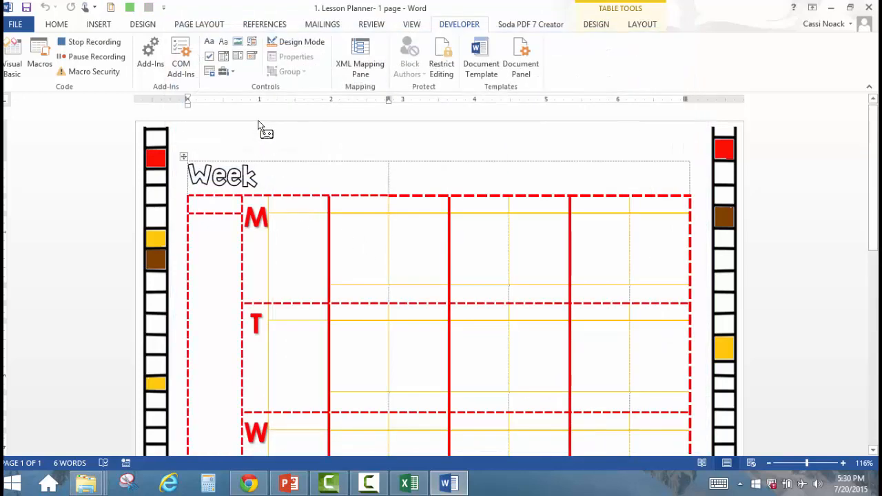
Use the 'Lesson Planner$' table of "1. Class Data" in the desktop's class managment folder as the existing mail merge recipient list.
click(324, 25)
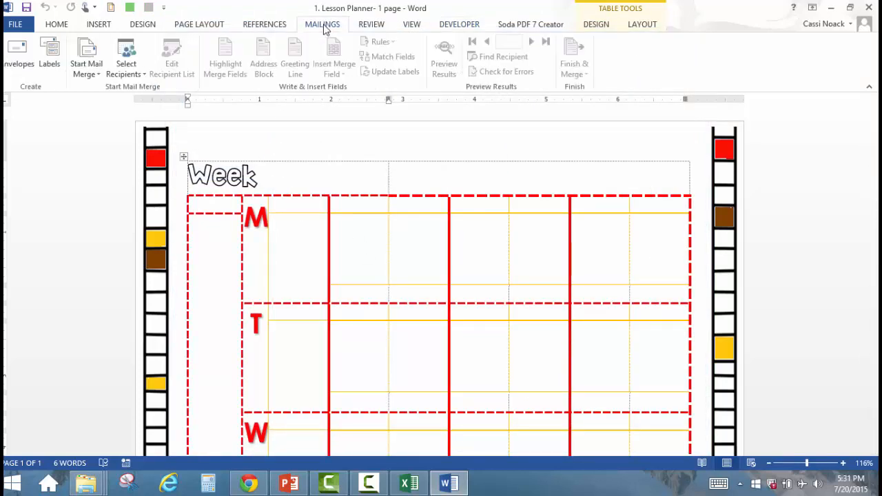
click(126, 72)
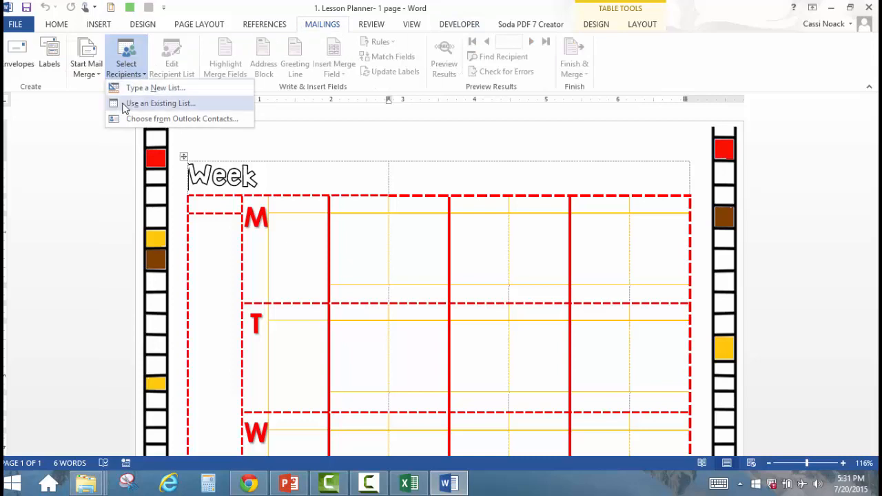
click(124, 104)
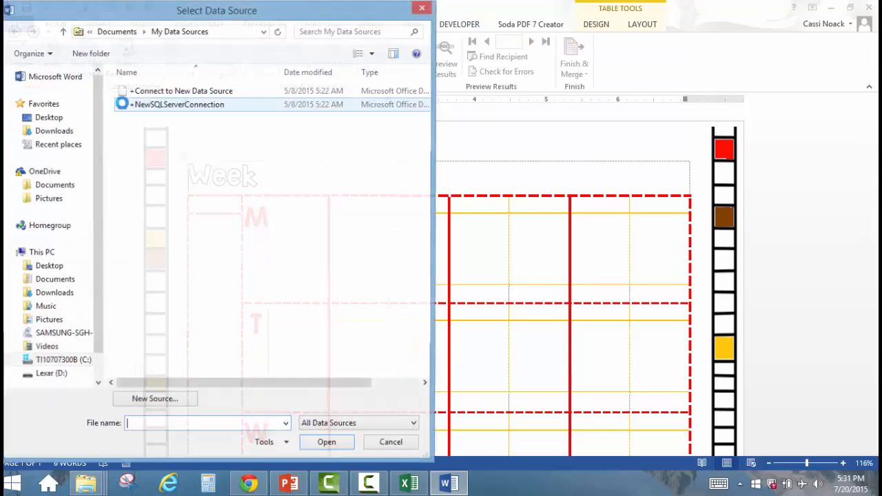
click(52, 121)
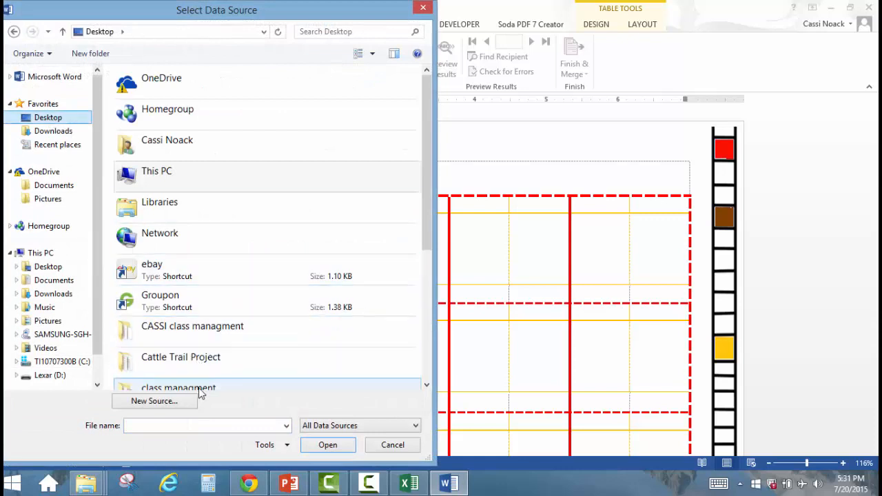
double_click(243, 387)
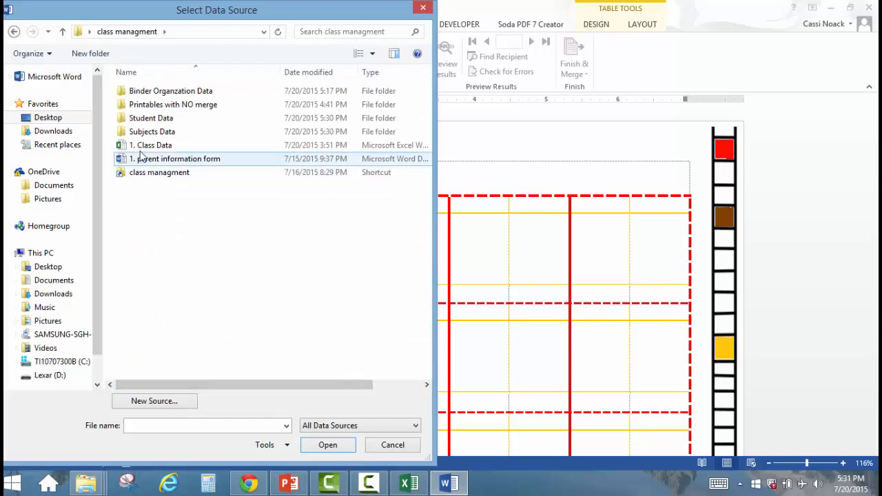
click(143, 148)
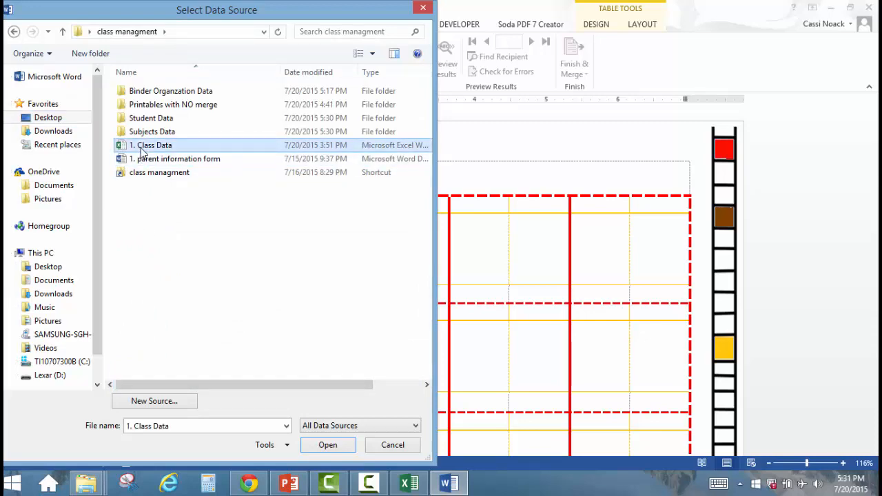
click(325, 447)
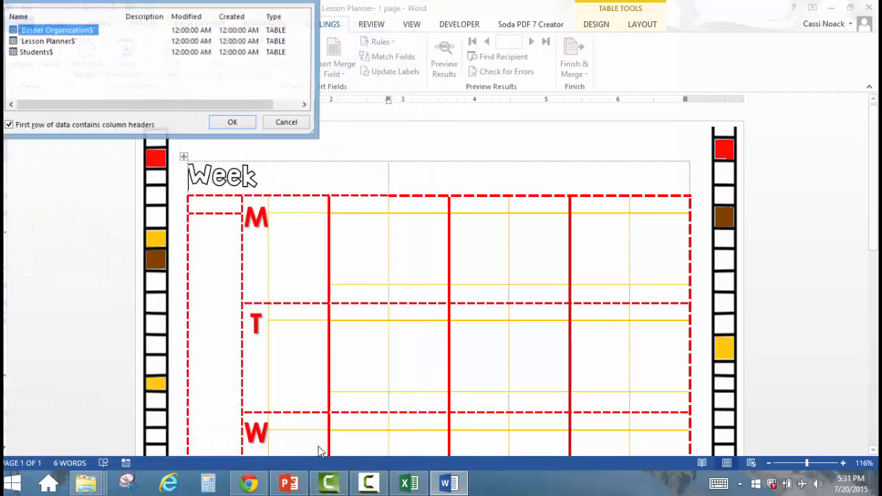
click(48, 42)
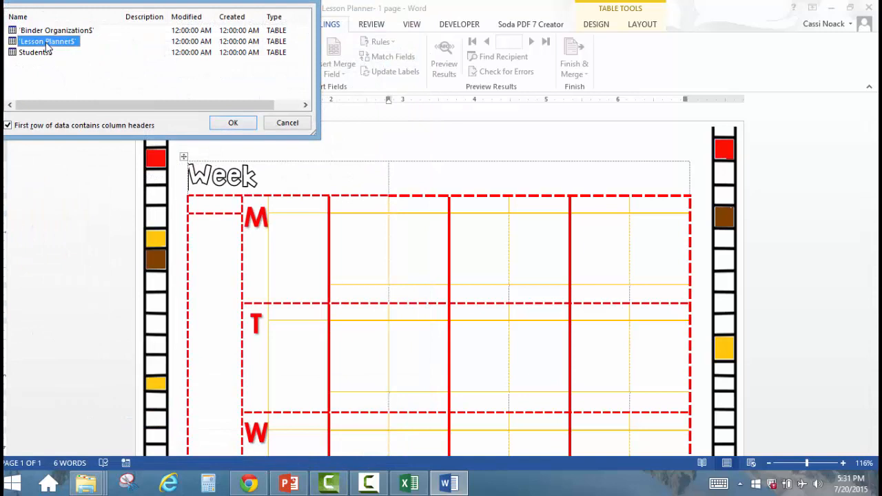
click(233, 126)
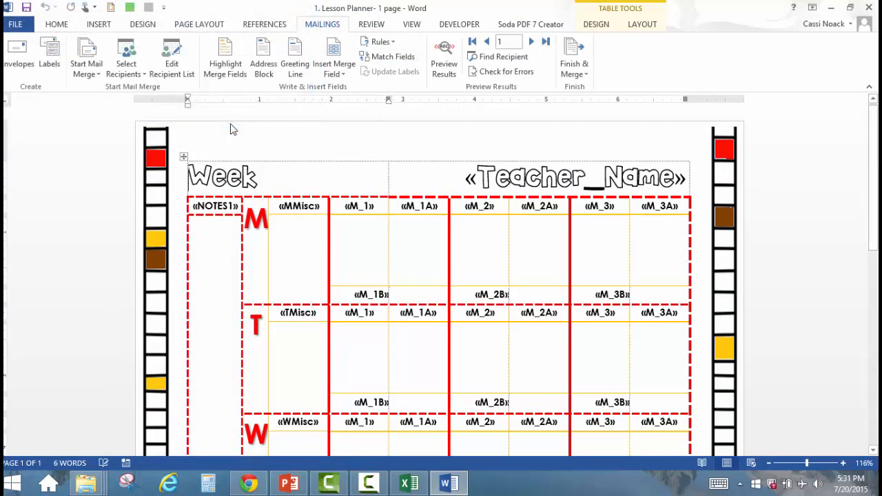
Preview the lesson planner's merge results and stop the macro recording.
click(444, 67)
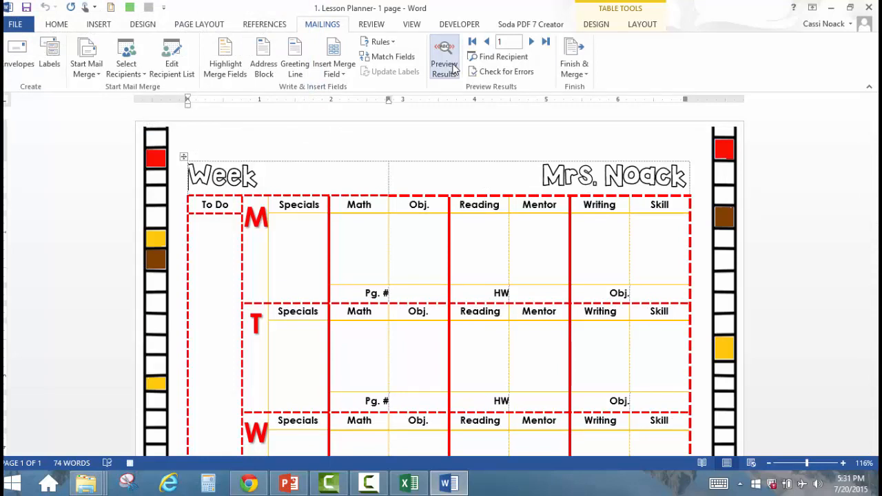
click(461, 26)
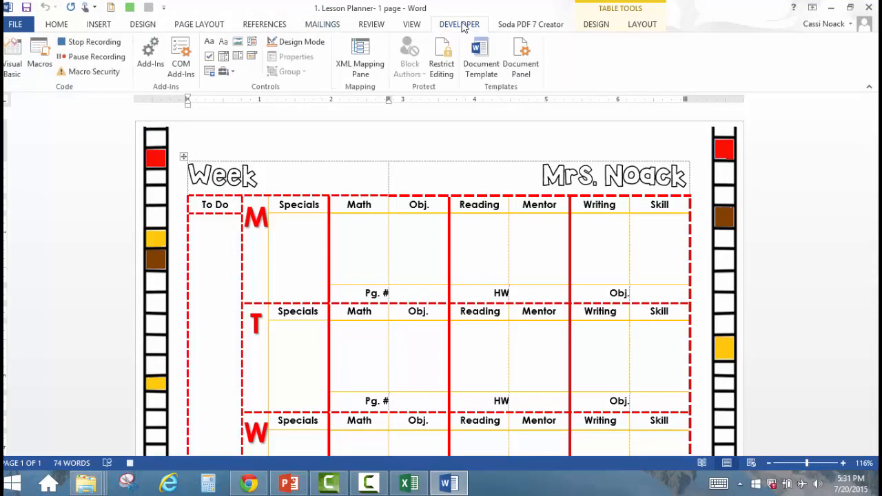
click(96, 43)
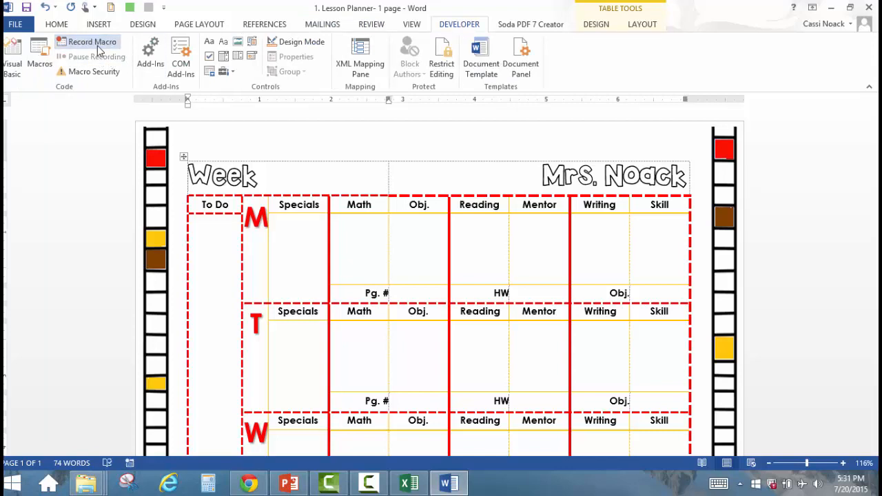
Close the lesson planner without saving, then reopen it and run the Lesson Planner Merge macro on it.
click(866, 6)
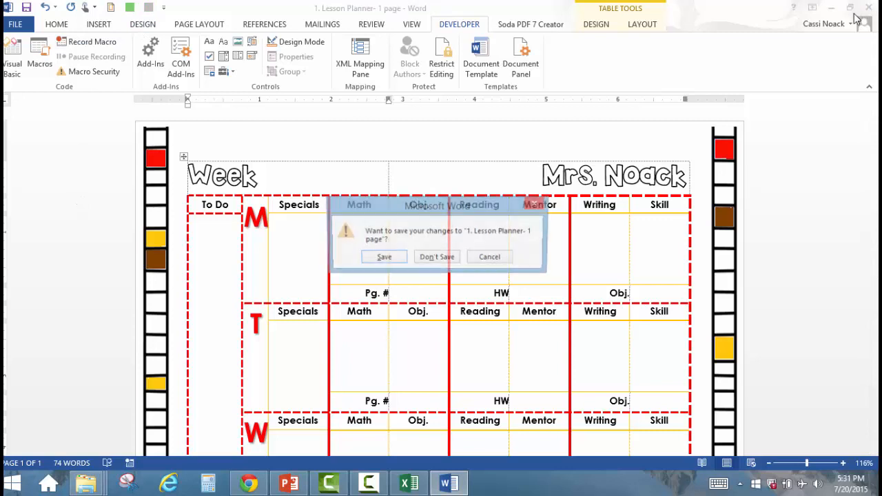
click(428, 259)
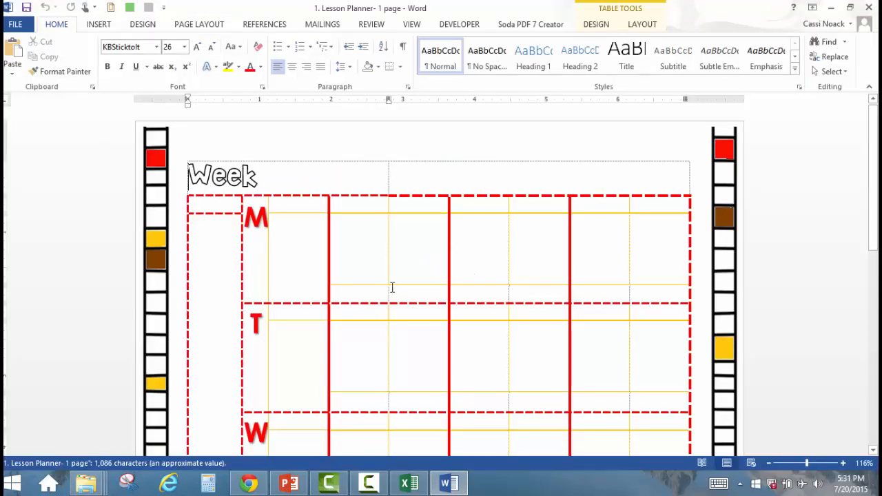
click(149, 10)
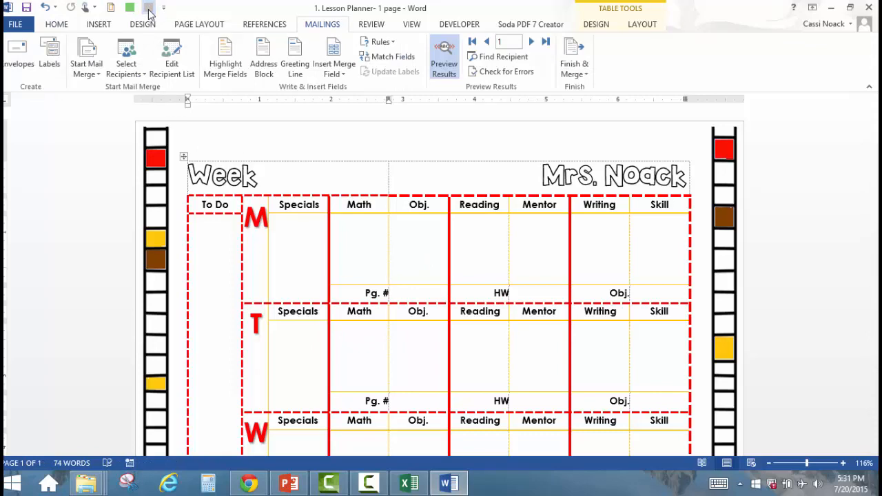
scroll(374, 236, down, 3)
scroll(400, 301, up, 3)
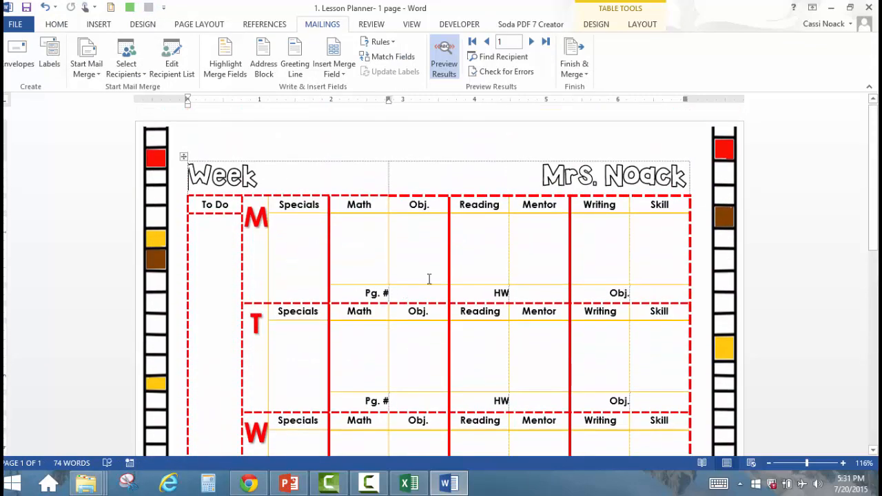
Close the one-page lesson planner without saving, and briefly open and close "1. Lesson Planner- 2 page".
click(869, 8)
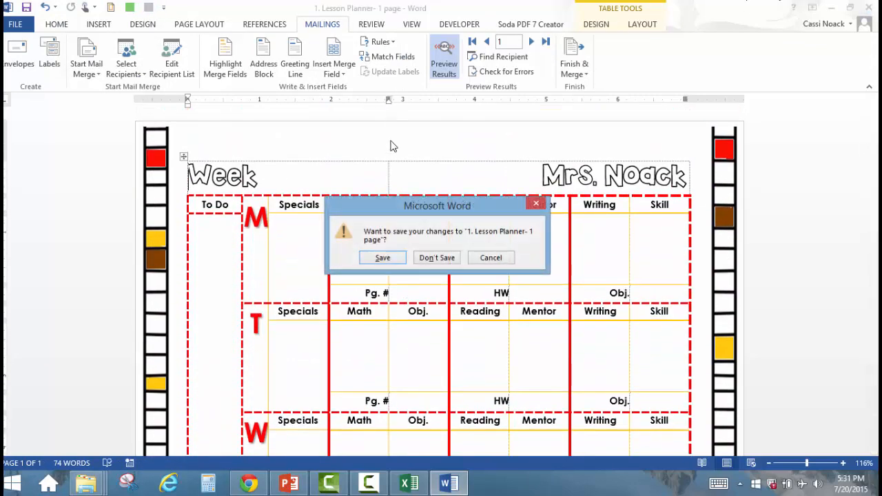
click(437, 258)
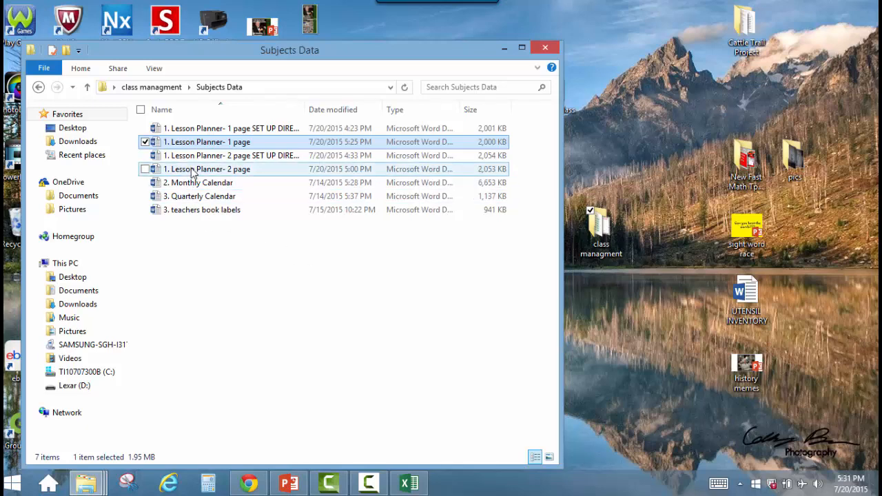
double_click(193, 170)
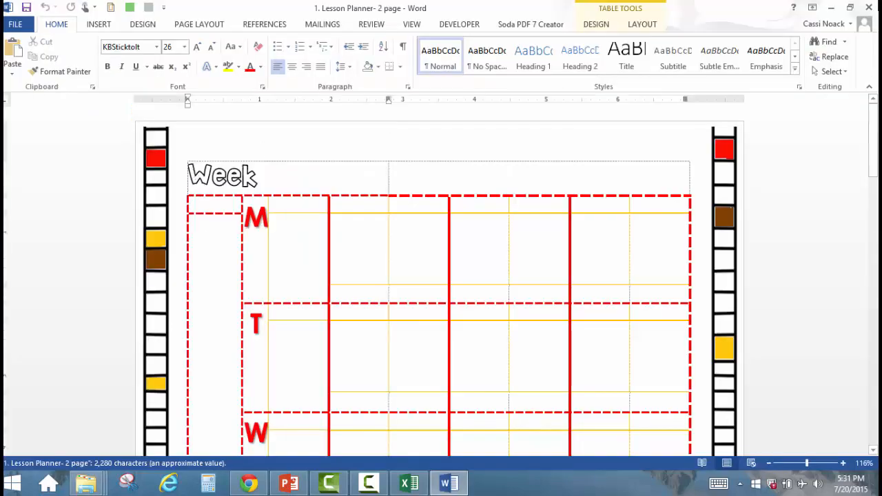
click(869, 8)
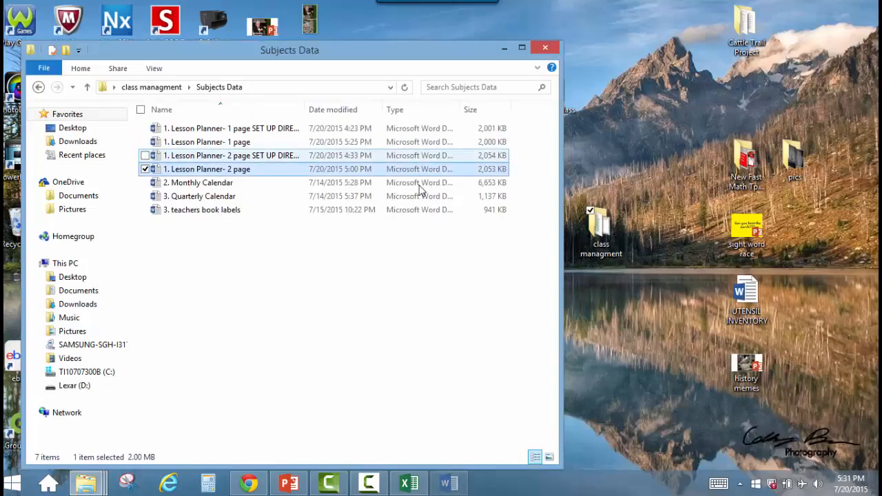
Open "3. teachers book labels" from Subjects Data, preview its merged labels with a recorded merge macro, and close it without saving.
click(251, 211)
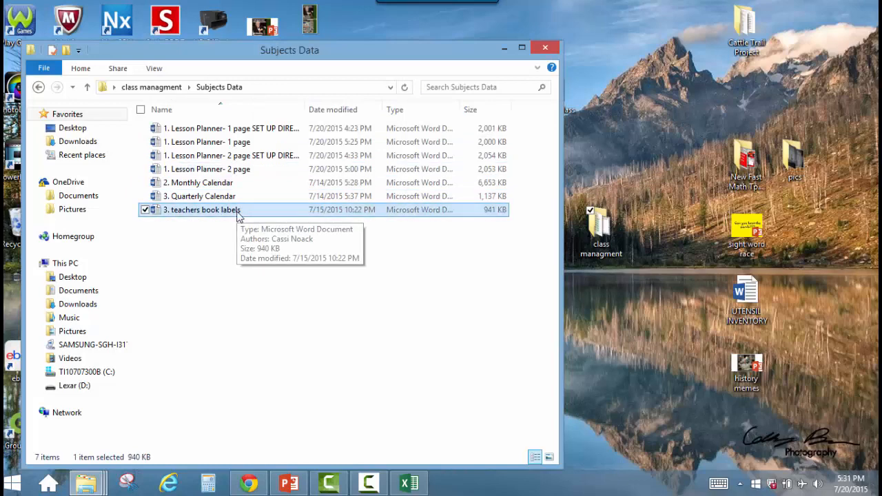
double_click(237, 211)
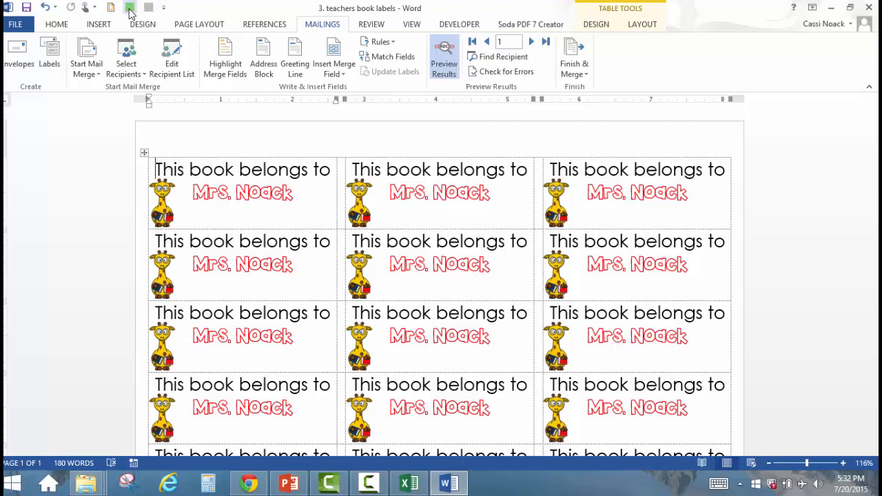
click(872, 9)
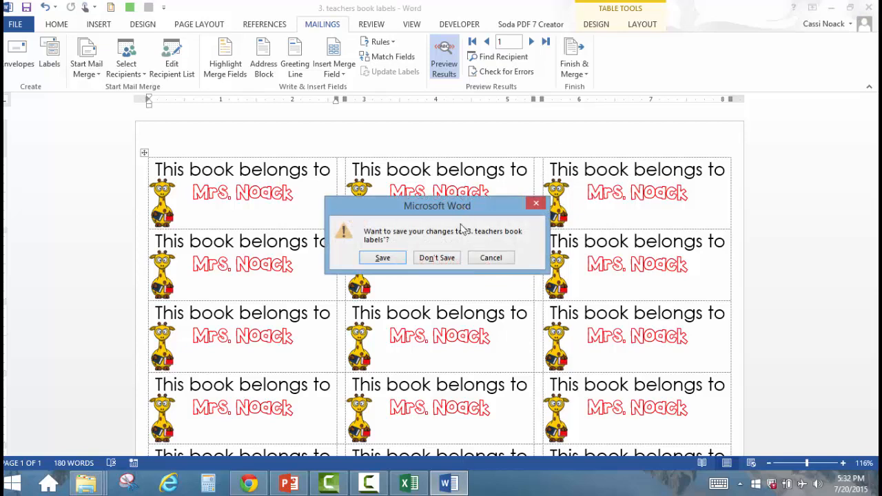
click(438, 258)
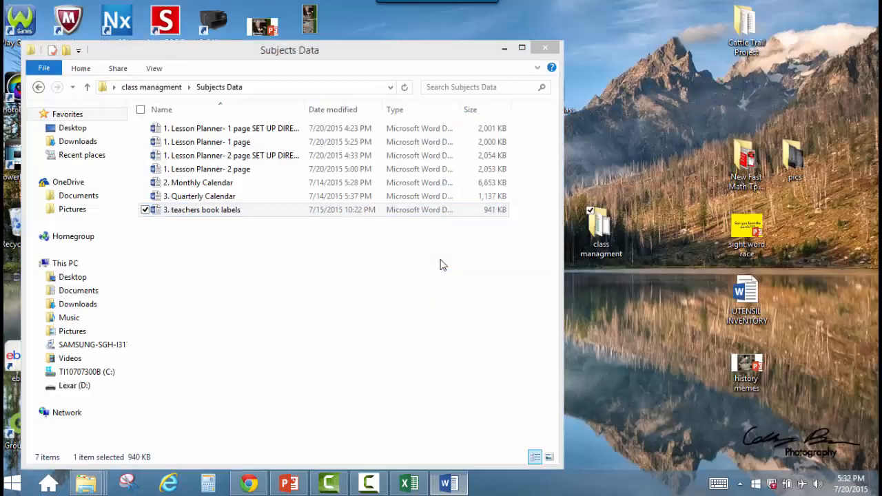
Open "1. Binder Divider Pages" from the Binder Organzation Data folder inside class managment.
click(146, 88)
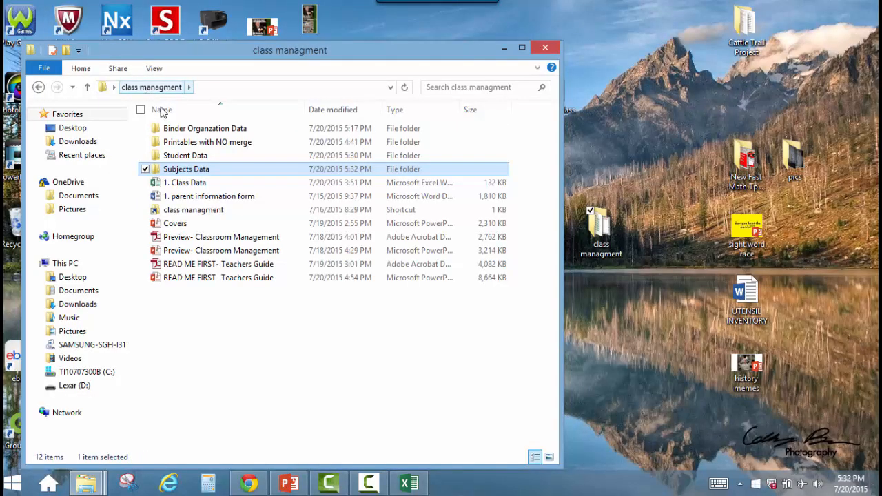
double_click(191, 131)
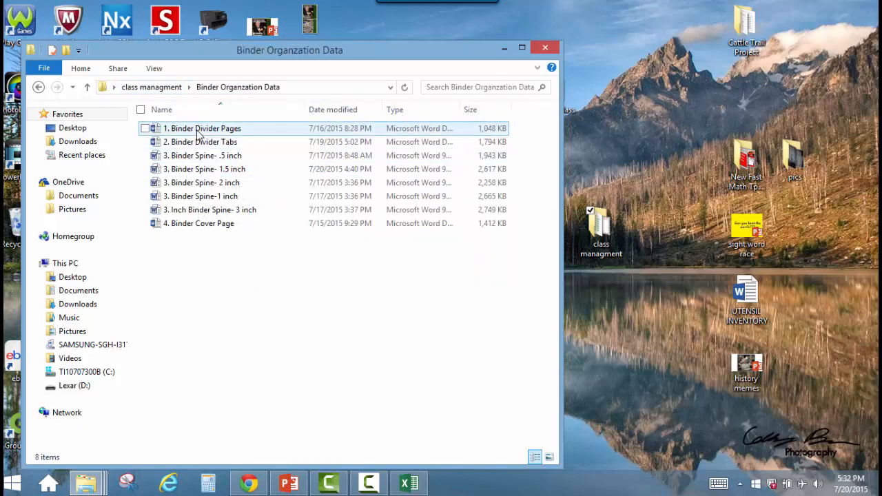
double_click(197, 130)
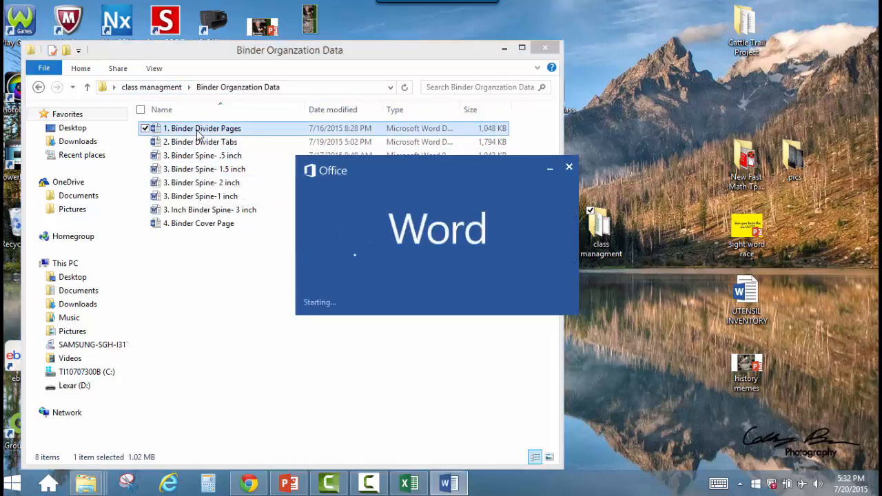
scroll(417, 216, up, 6)
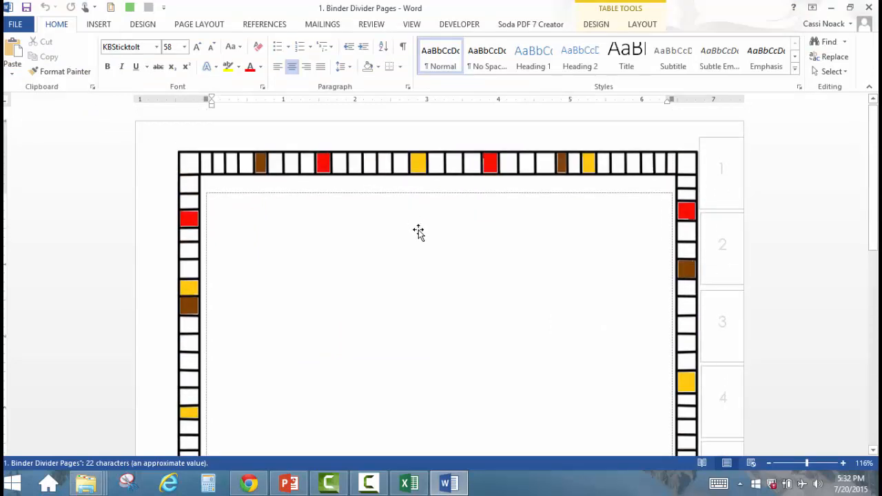
Set up a new macro recording assigned to a button and add that macro to the Quick Access Toolbar.
click(452, 26)
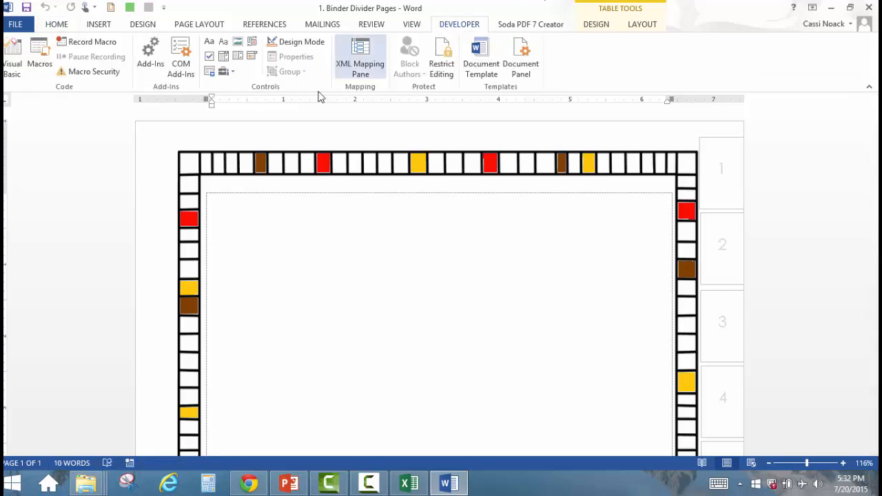
click(89, 42)
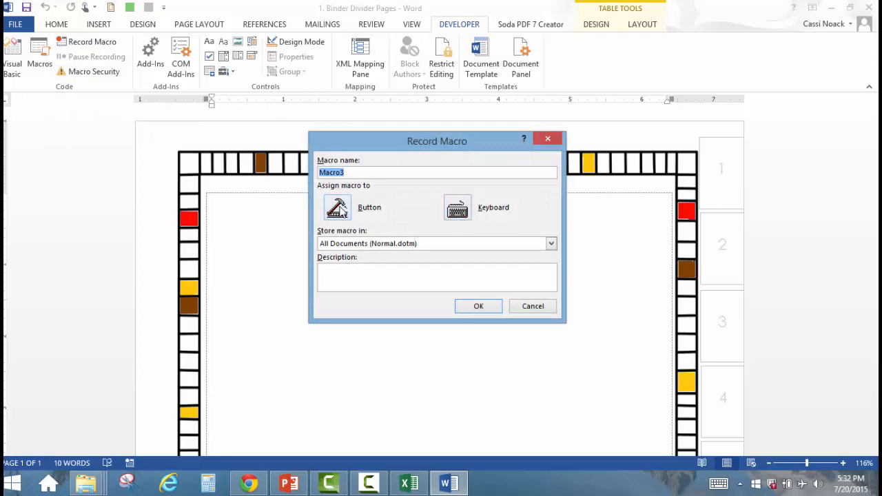
click(337, 208)
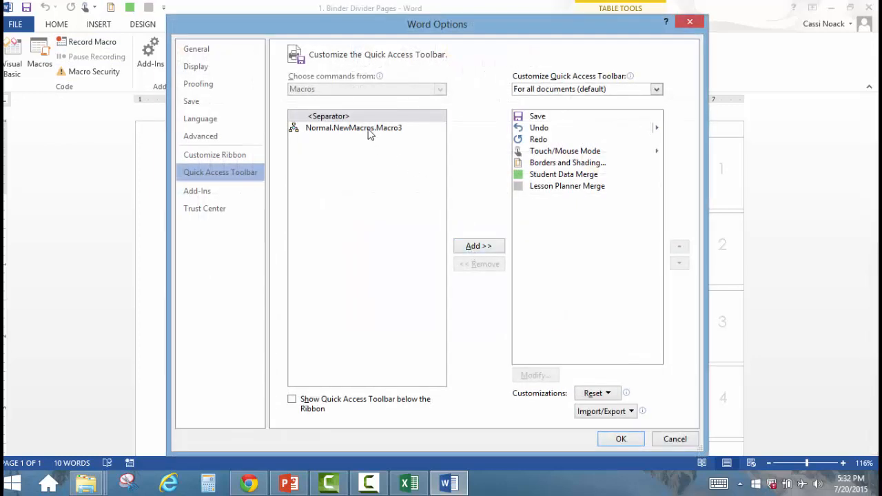
click(369, 130)
click(474, 245)
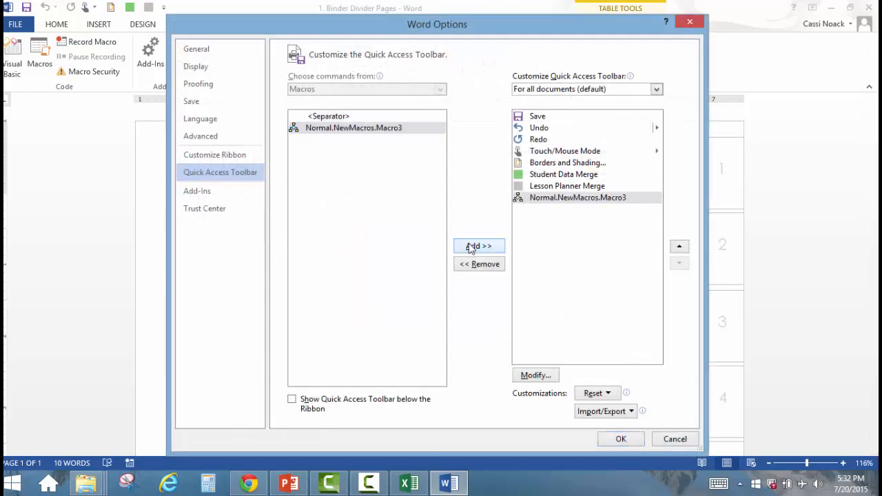
Name the new macro button "Binder Organization Merge", give it the yellow square symbol, and start the recording.
click(535, 375)
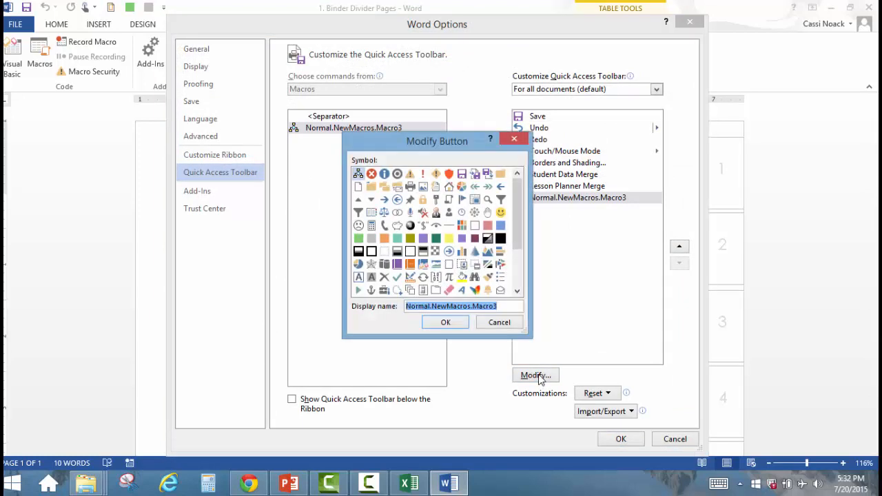
text(Binder Organization Merge)
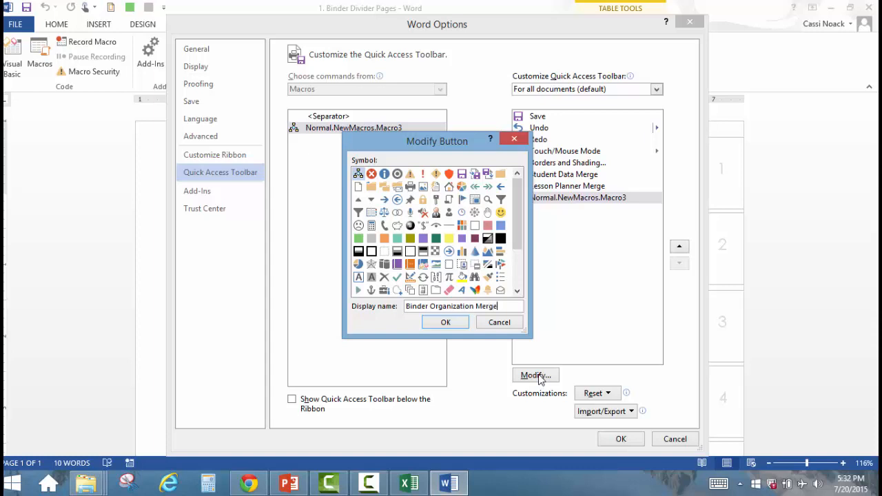
click(448, 238)
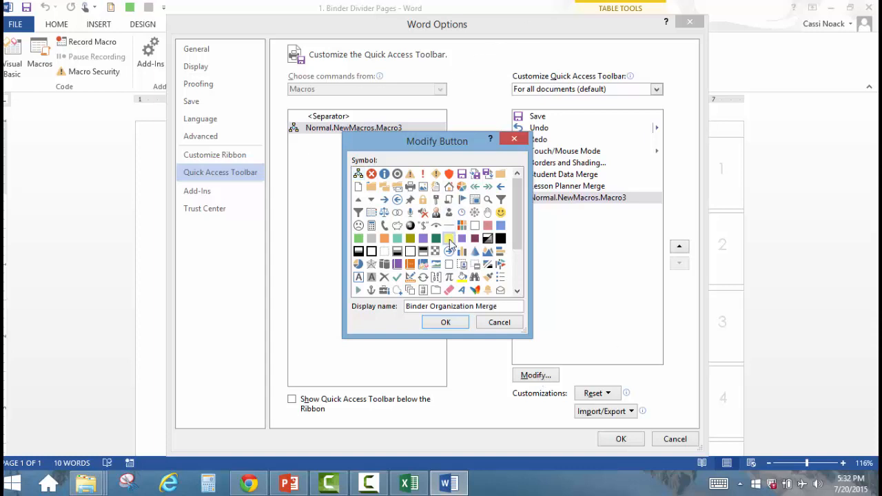
click(442, 323)
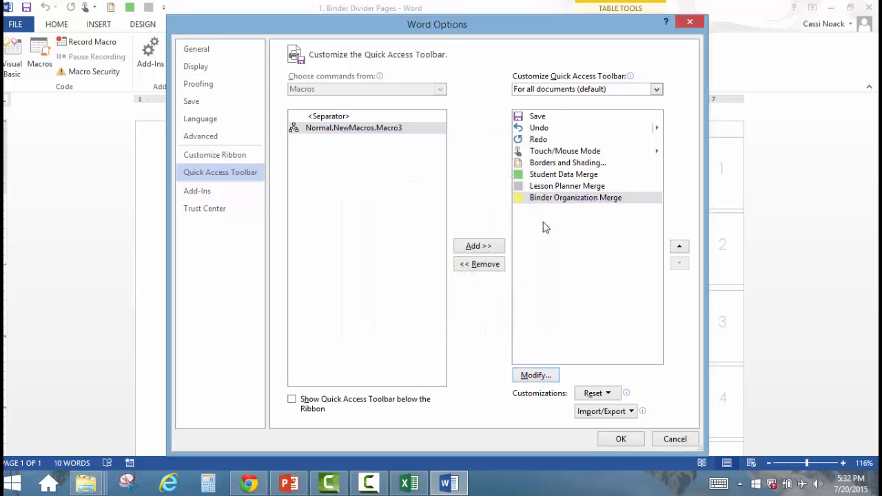
click(625, 438)
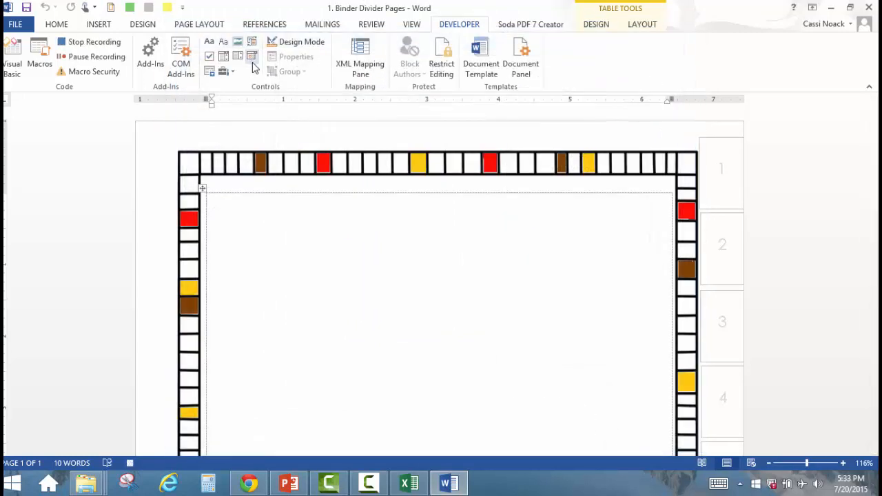
Use the 'Binder Organization$' table of "1. Class Data" in the desktop's class managment folder as the existing mail merge recipient list.
click(315, 26)
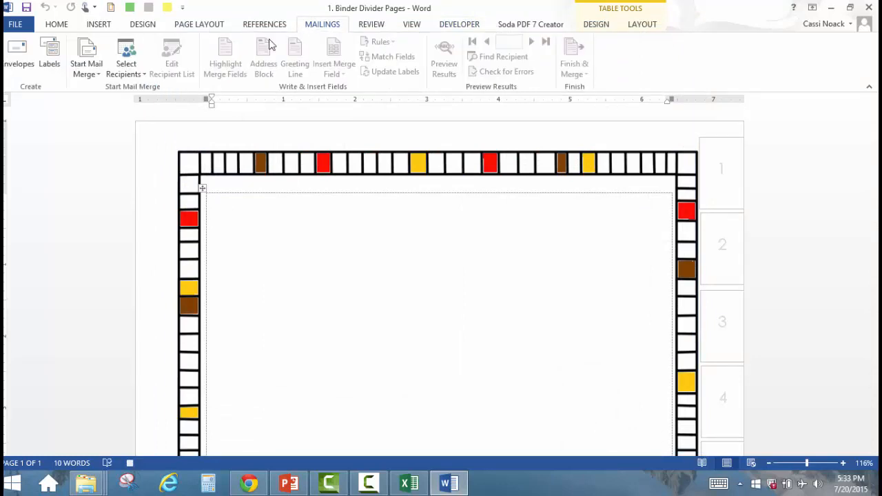
click(124, 73)
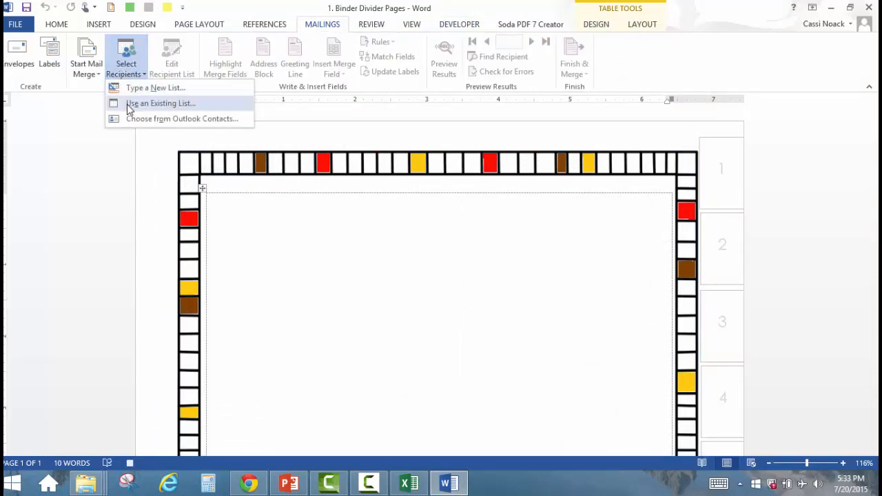
click(128, 103)
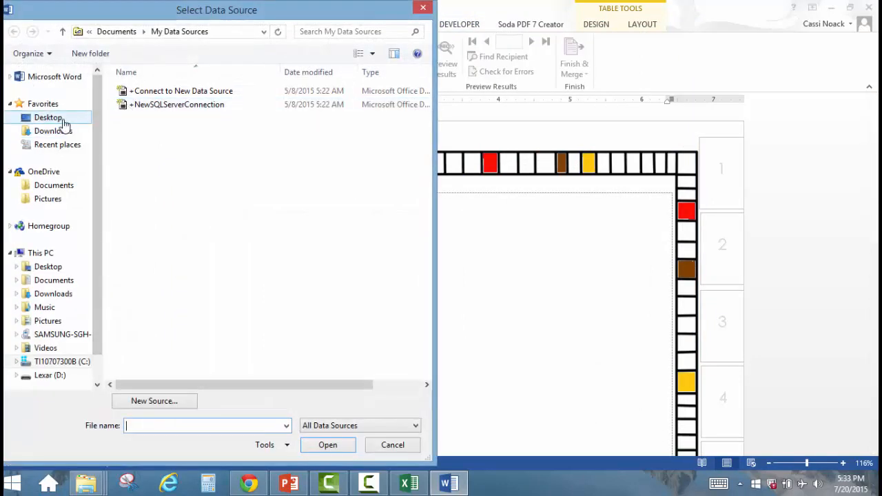
click(64, 121)
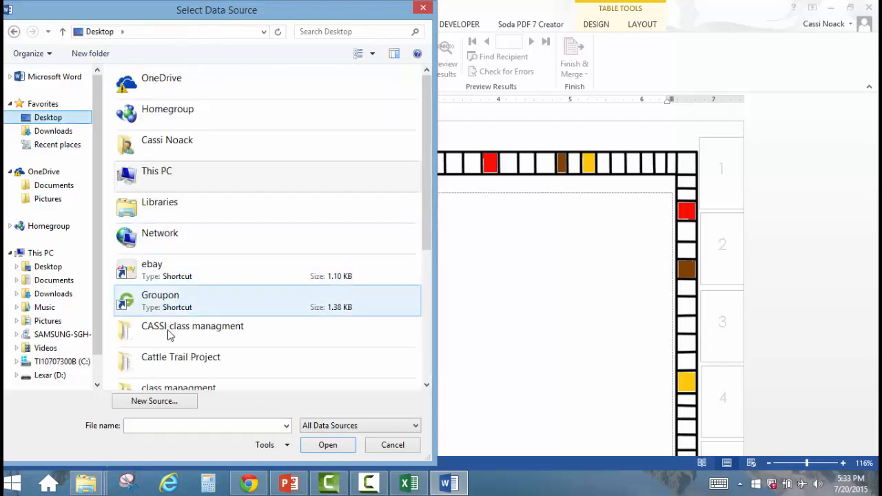
double_click(188, 389)
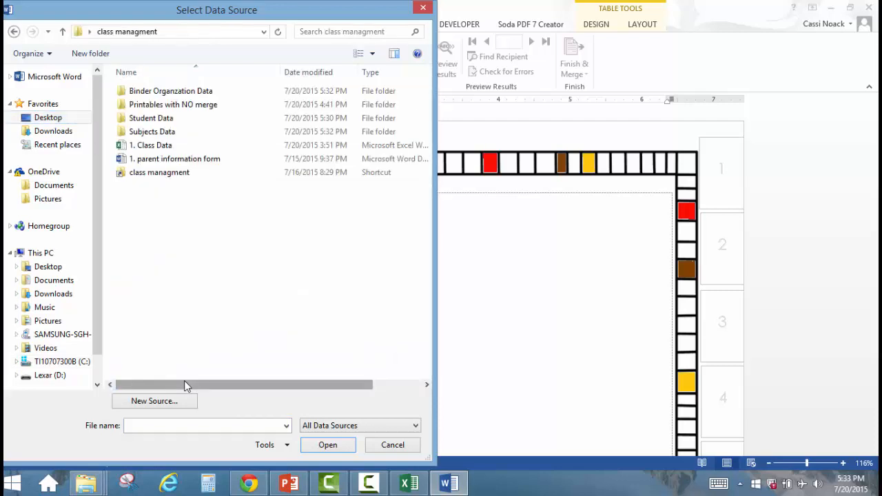
double_click(148, 146)
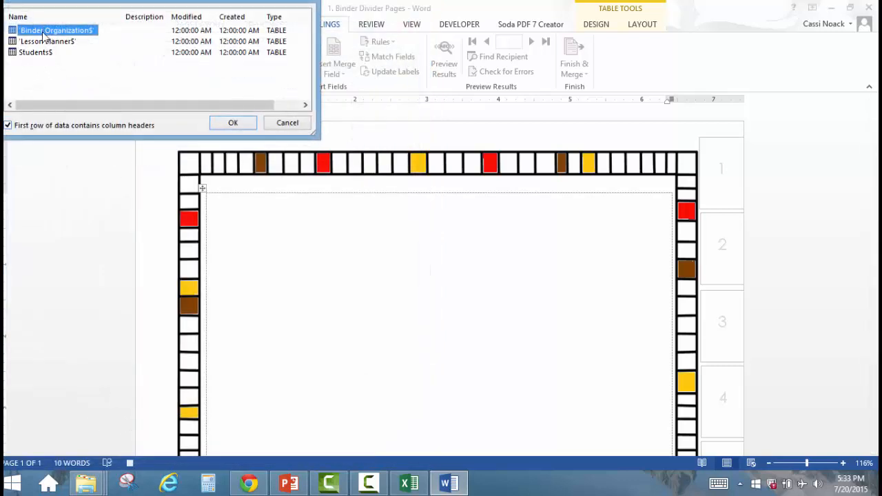
click(231, 123)
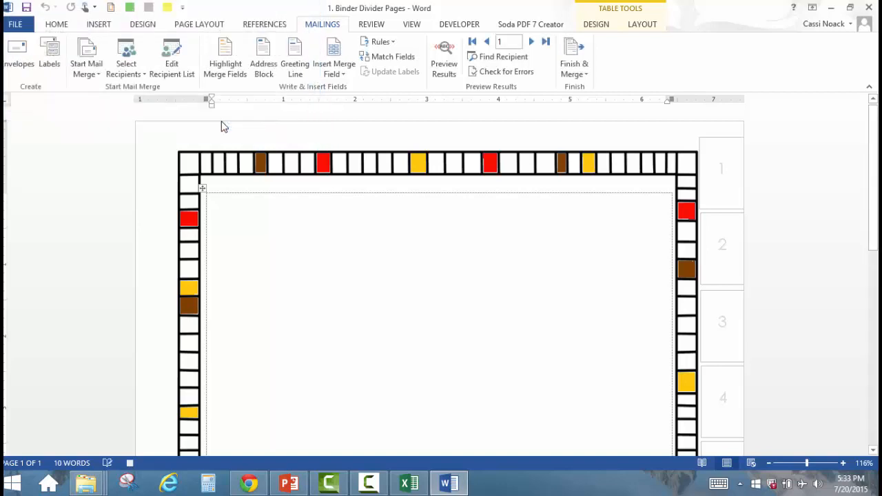
Preview the merge results of the binder divider pages and stop the macro recording.
click(447, 73)
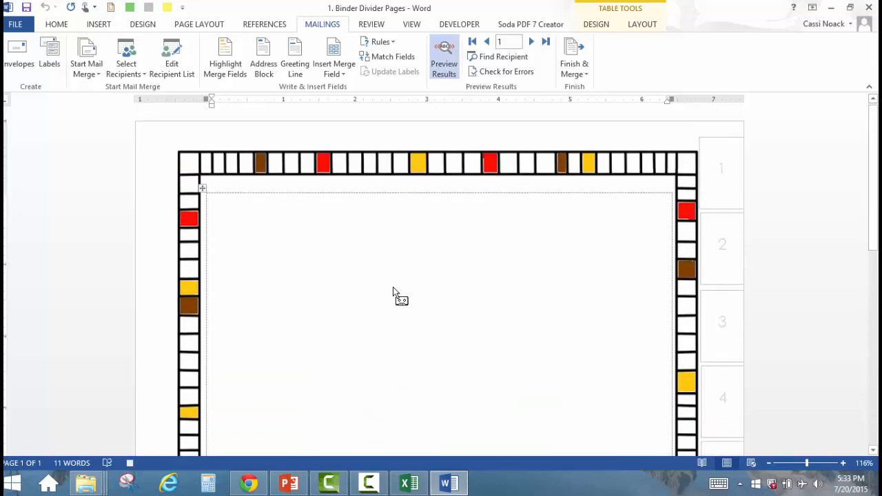
click(455, 25)
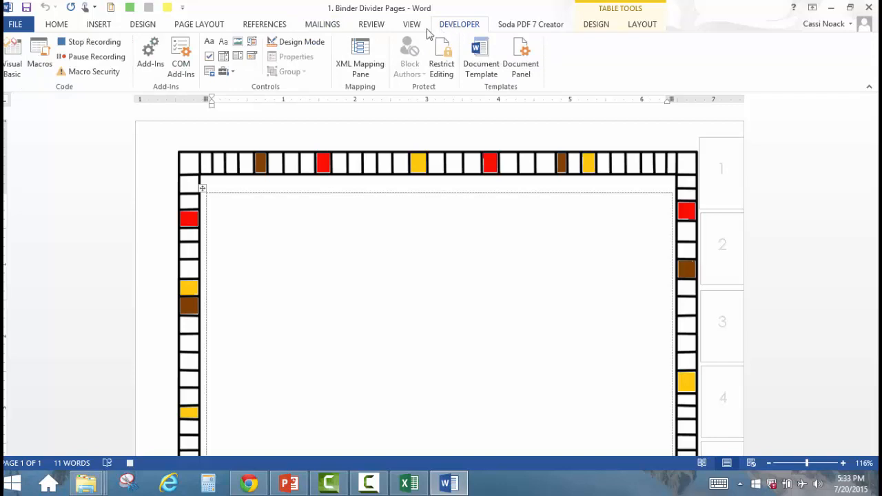
click(83, 44)
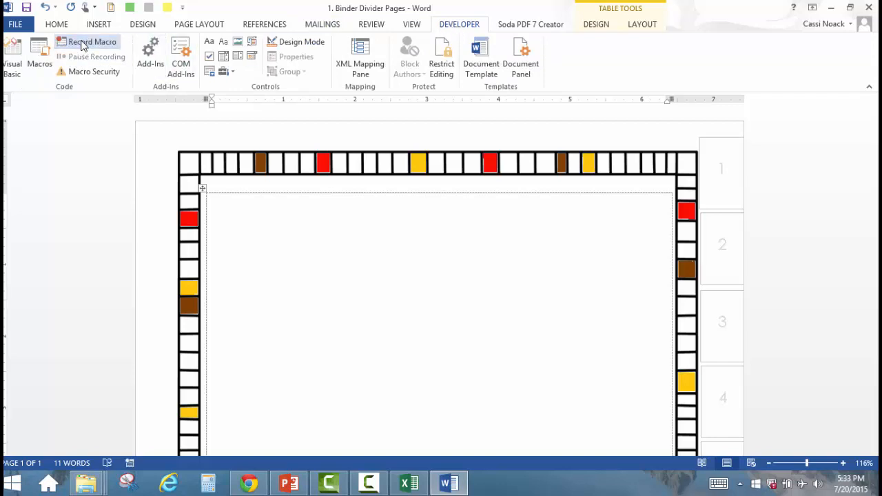
Close the binder divider pages without saving, reopen them, and run the Binder Organization Merge macro to check the merged page.
click(167, 9)
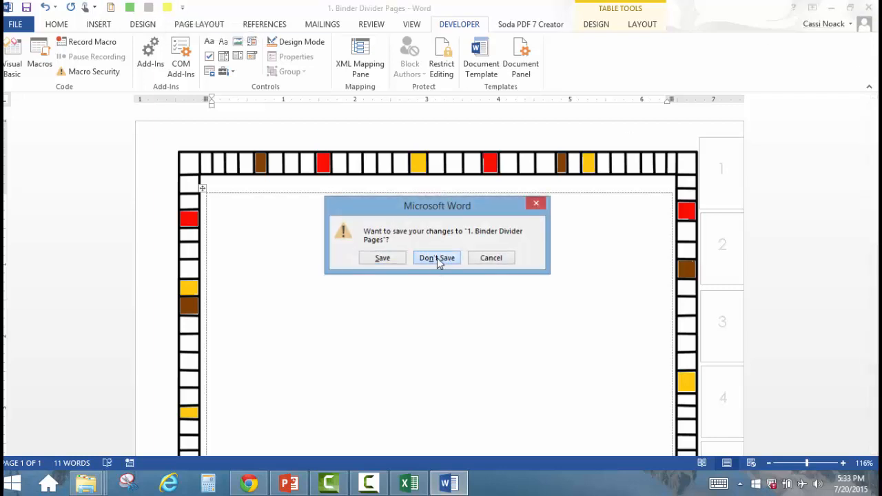
click(436, 257)
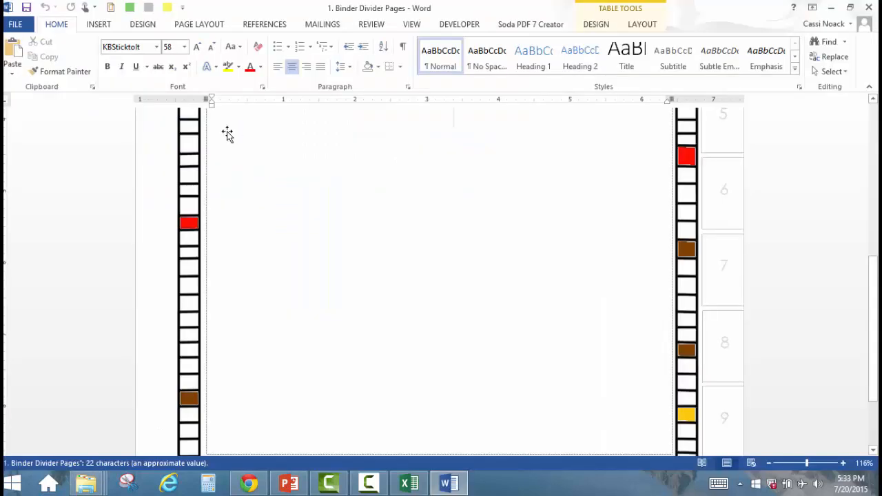
click(167, 7)
scroll(352, 315, up, 6)
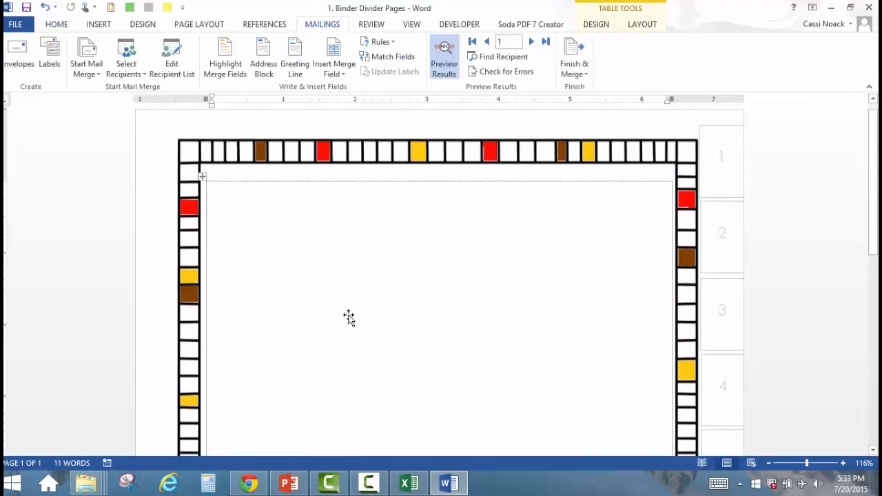
scroll(349, 317, down, 3)
scroll(349, 315, up, 4)
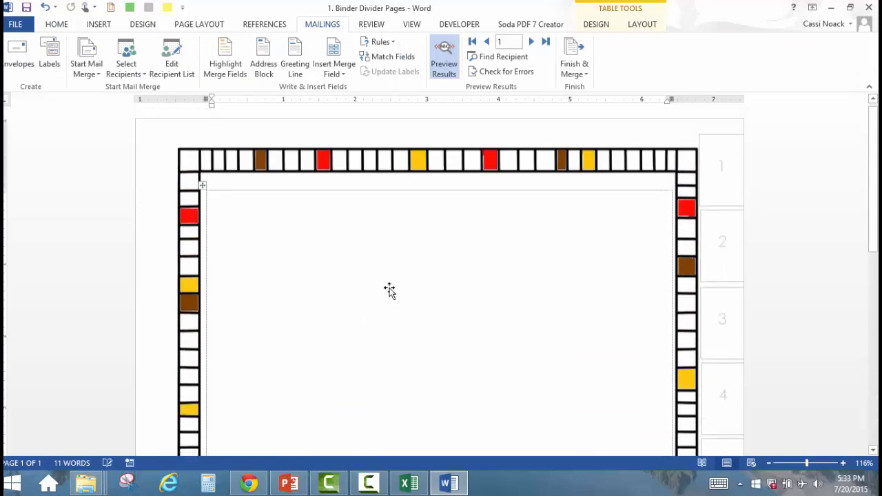
Close the binder divider pages without saving and open the "3. Binder Spine-1 inch" document from the Binder Organzation Data folder.
click(869, 8)
click(444, 258)
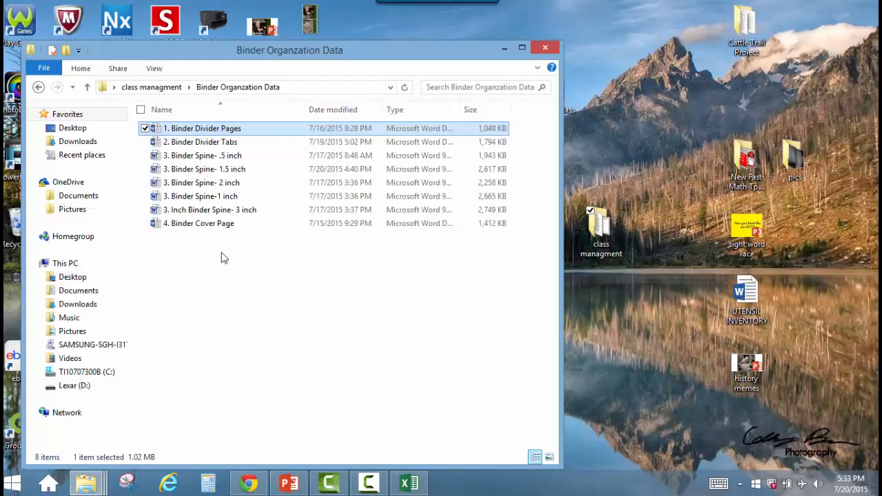
double_click(207, 197)
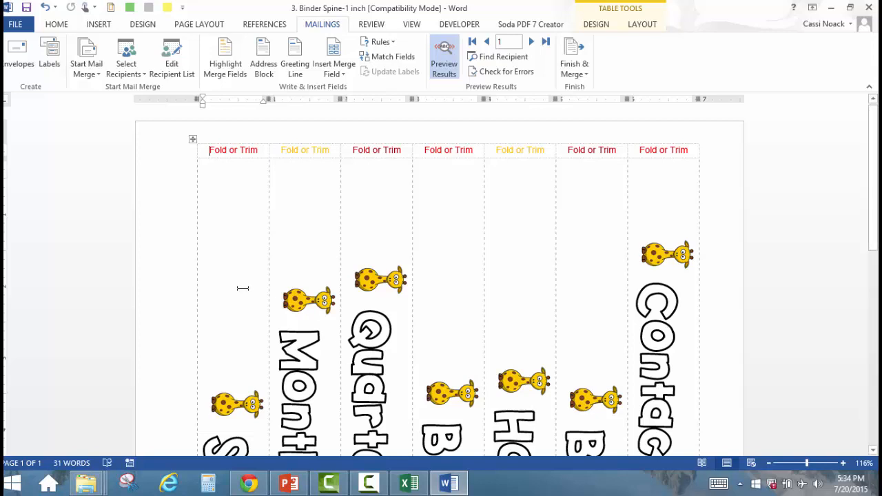
Check the customization options of the yellow macro button, then view the list of recorded macros and close it without changes.
right_click(168, 13)
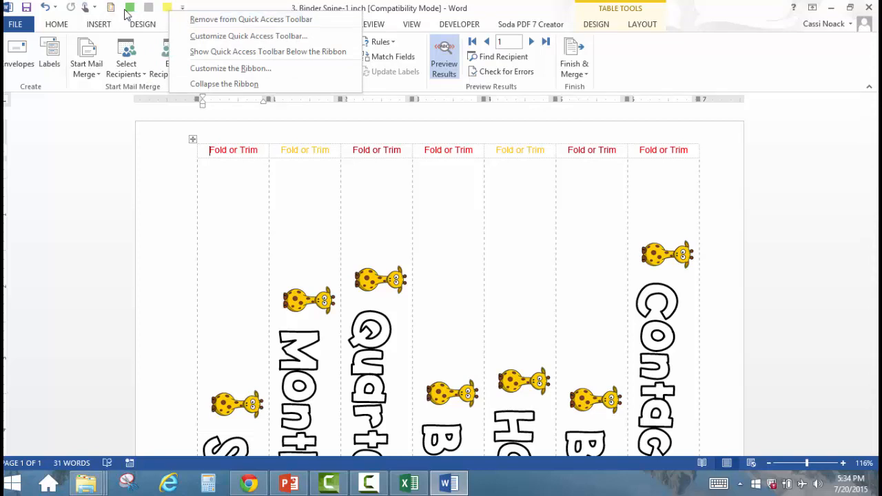
click(86, 137)
click(458, 24)
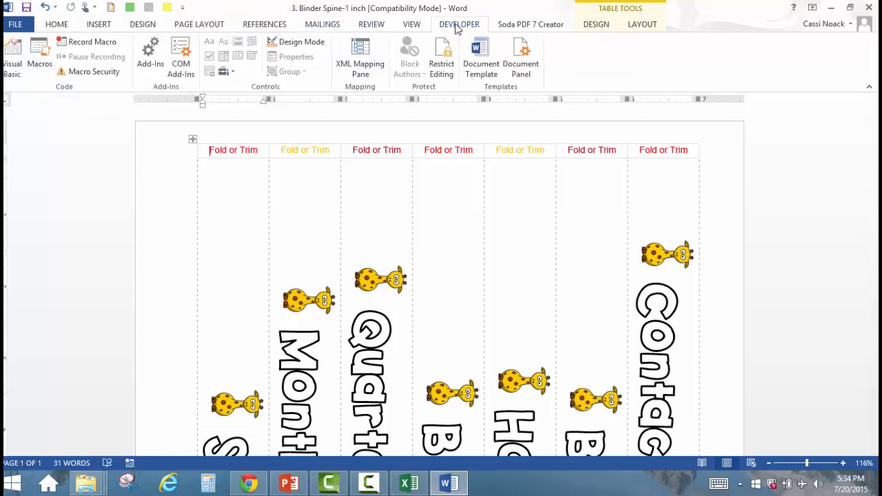
click(39, 63)
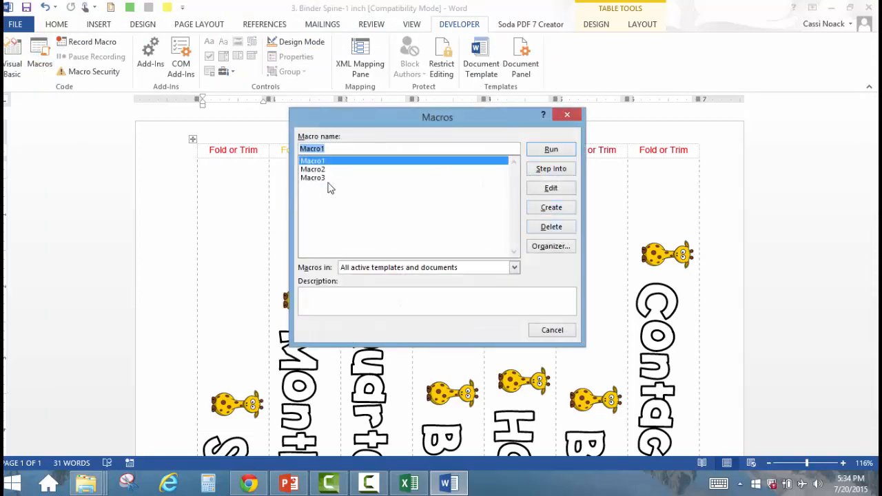
click(554, 332)
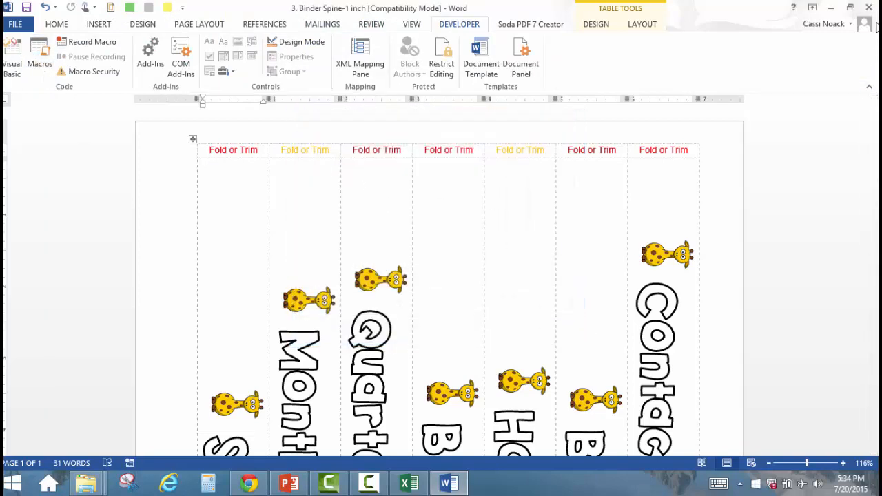